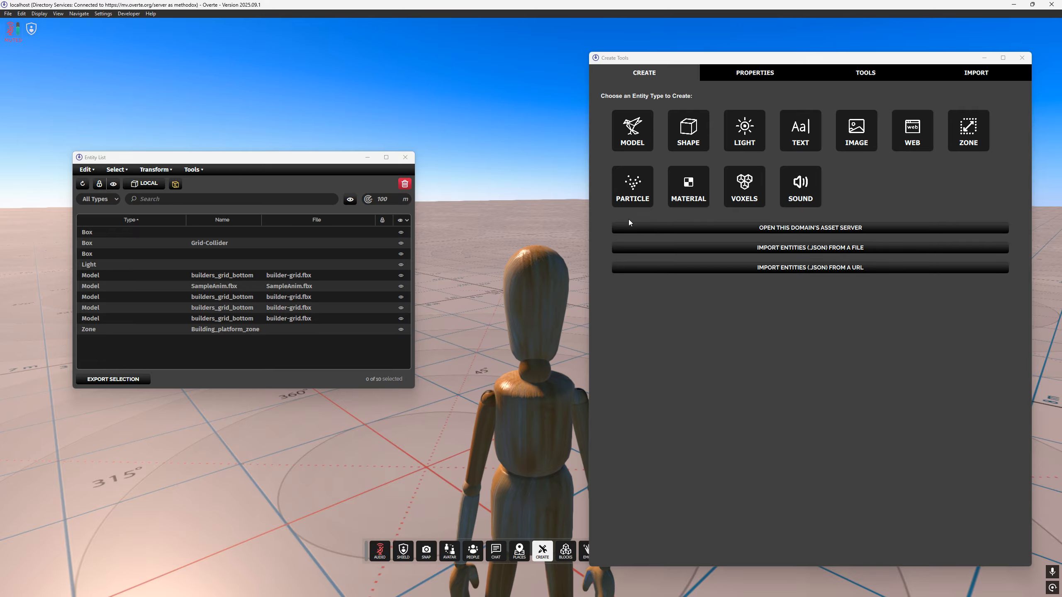
Create a particle effect entity in the world and move the Entity List and Create Tools windows aside to reveal it.
left_click(480, 286)
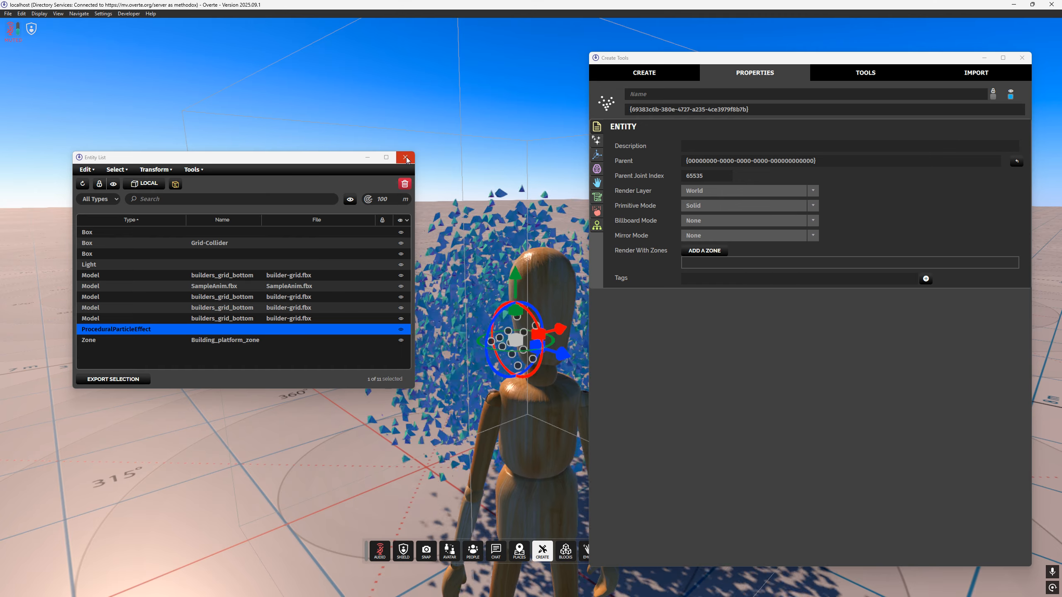
left_click_drag(314, 157, 203, 228)
left_click(672, 62)
left_click_drag(673, 63, 838, 79)
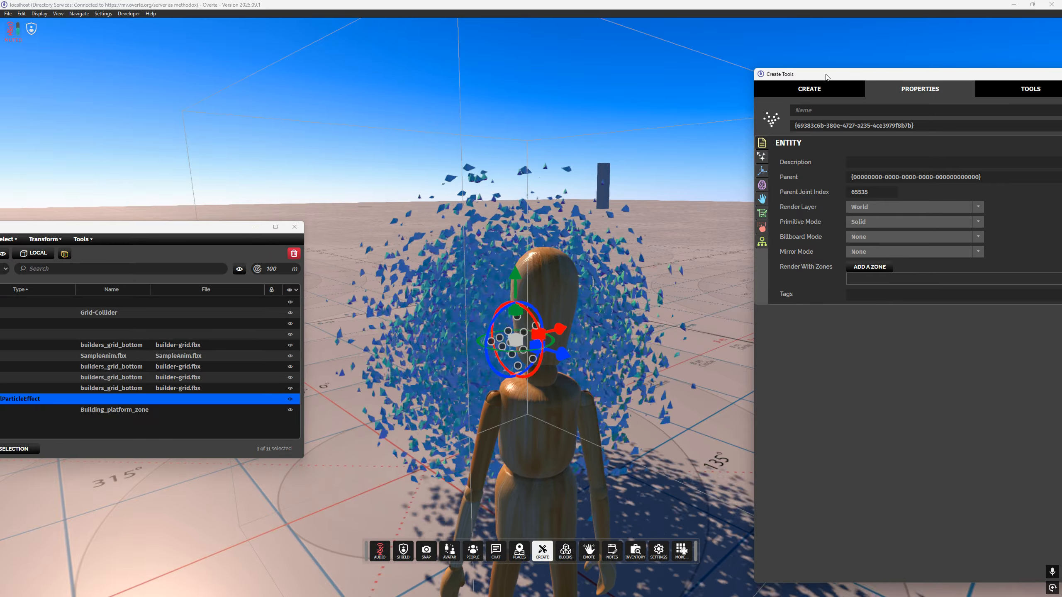
left_click_drag(769, 74, 719, 71)
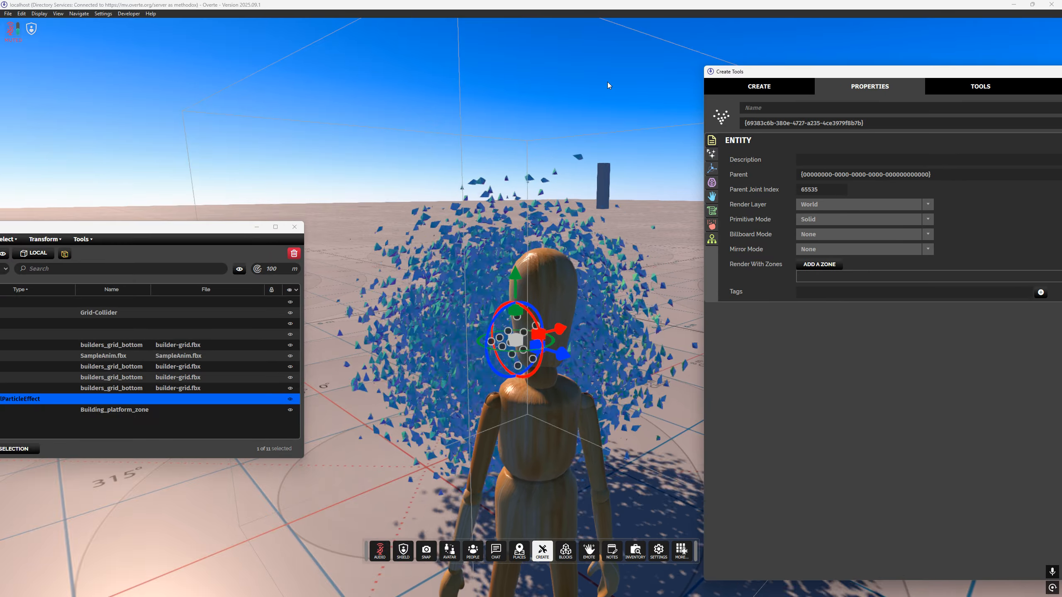
Bring back the choice of entity types to create and reposition the Create Tools window fully on screen.
left_click(783, 84)
left_click_drag(814, 75, 731, 67)
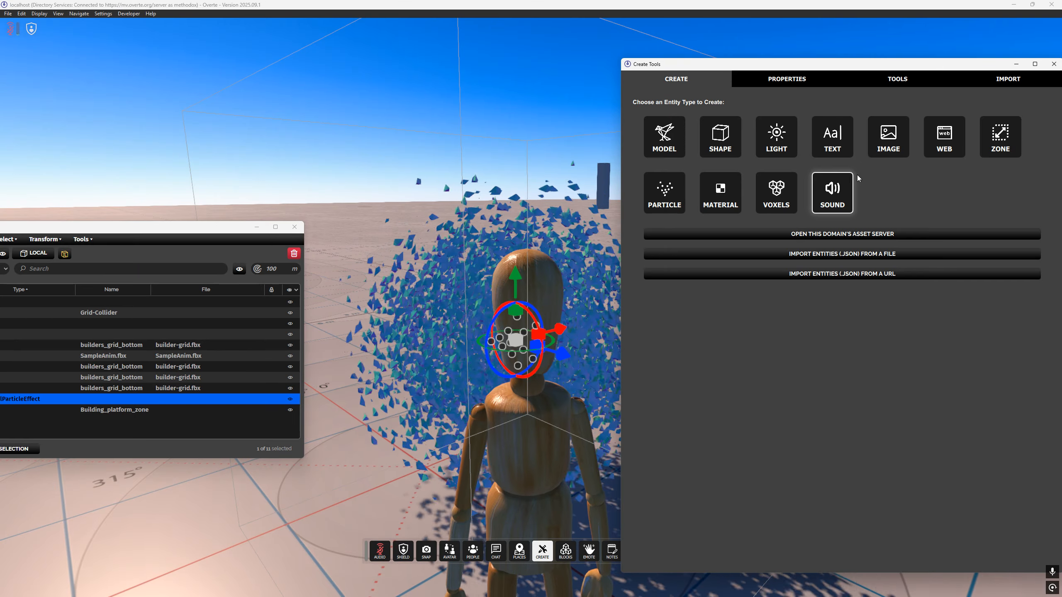
left_click_drag(839, 67, 802, 70)
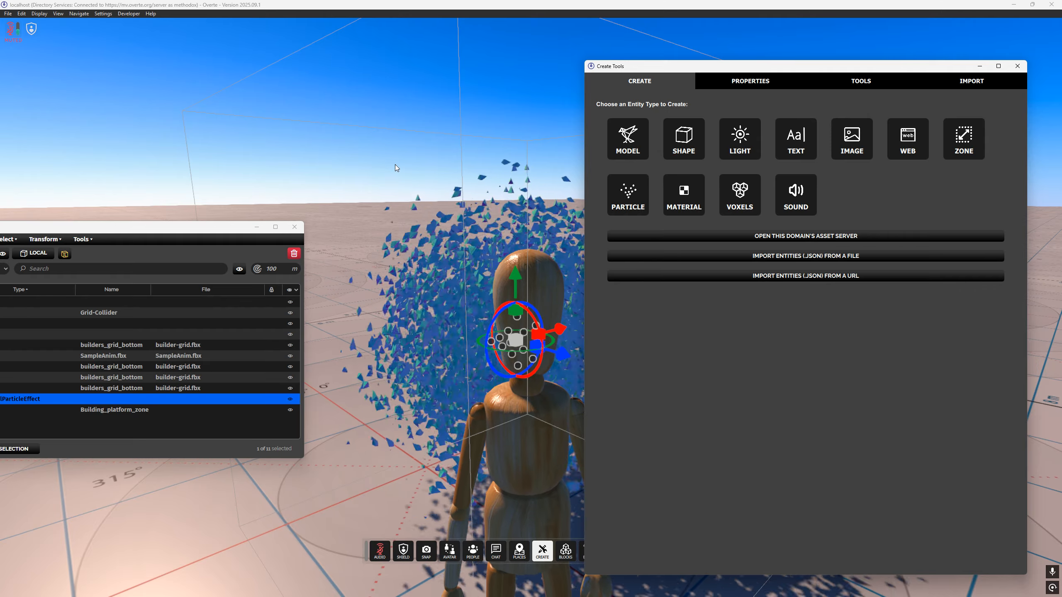
left_click_drag(706, 70, 706, 76)
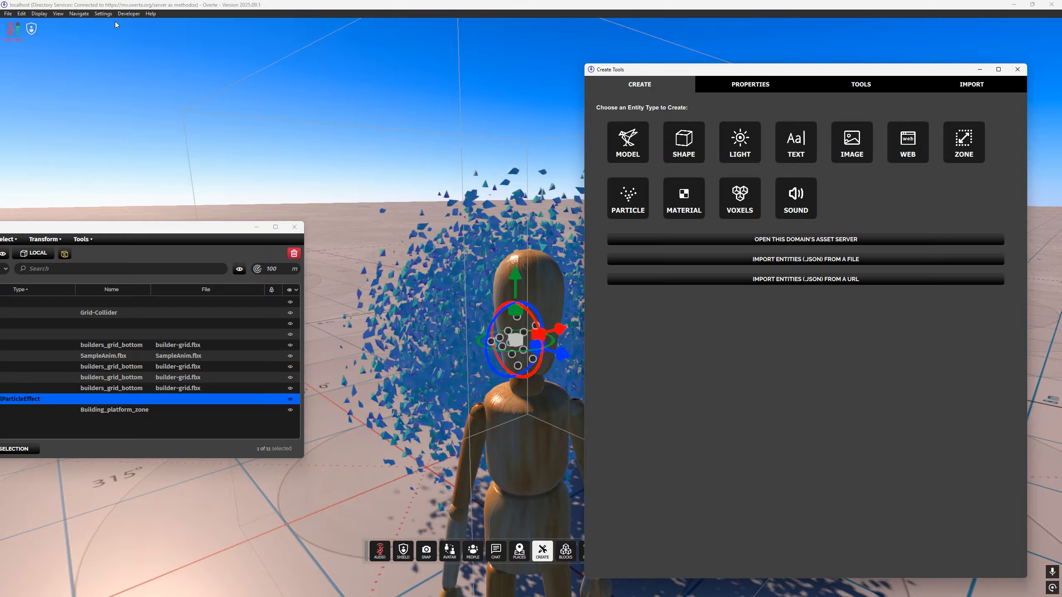
Travel to the Overte_Hub place and close the places browser.
left_click(522, 554)
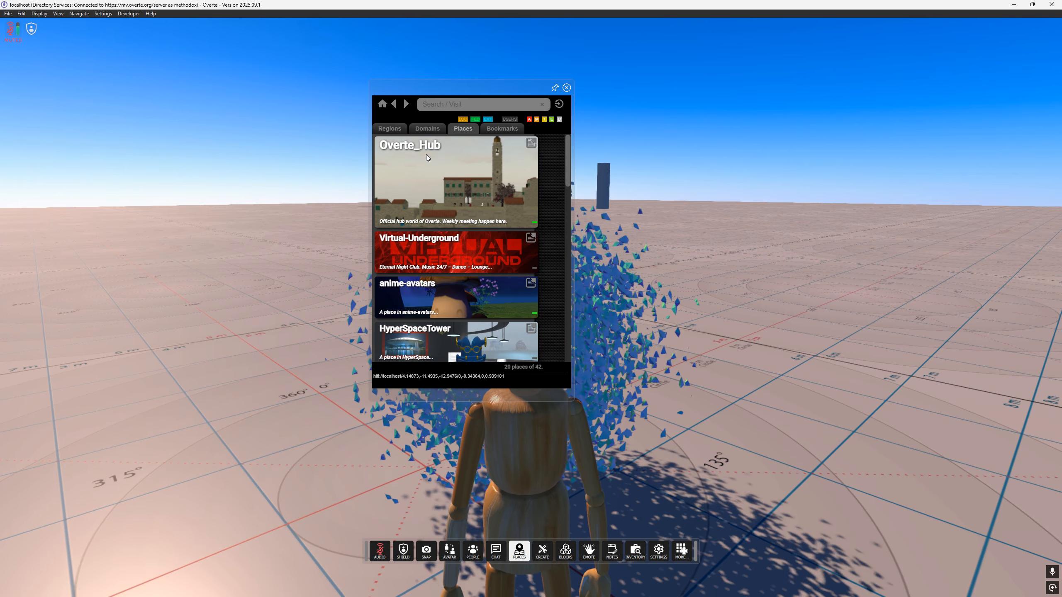
left_click(467, 179)
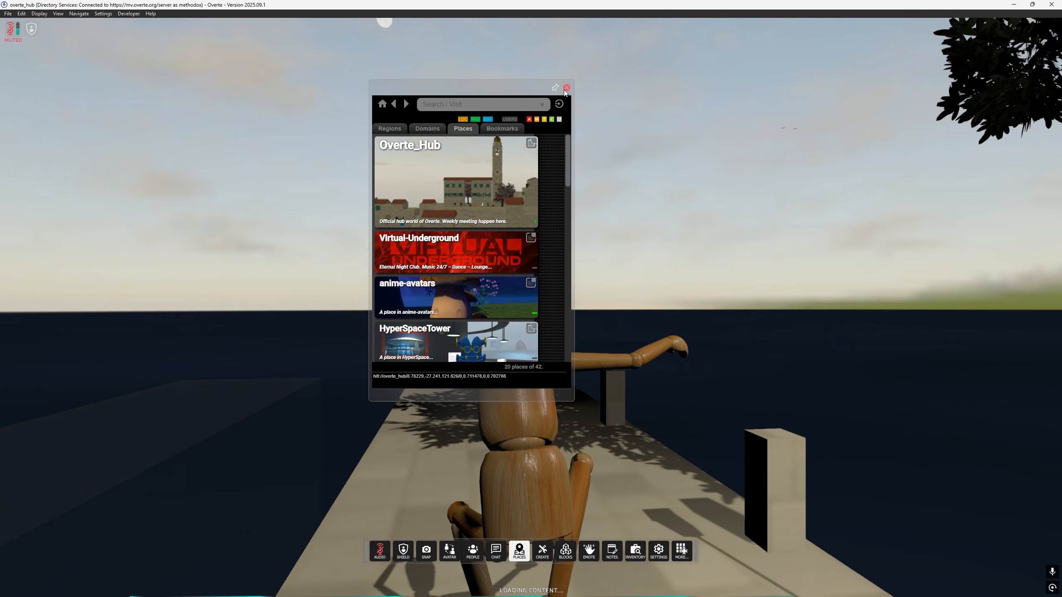
left_click(567, 88)
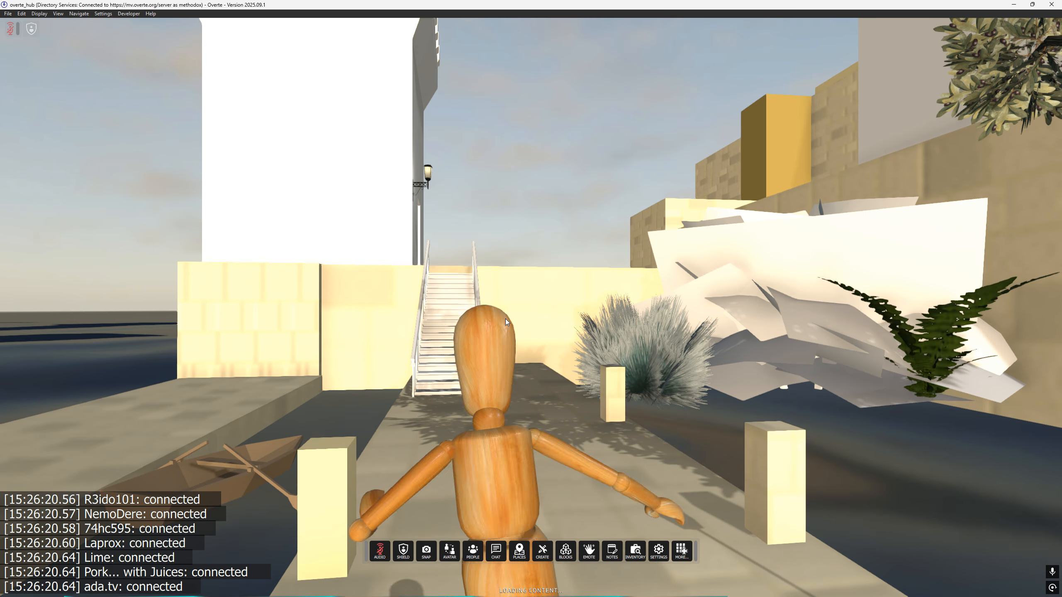
Walk the avatar along the stone pier to the rowing boat and sit down in it.
mouse_move(527, 316)
right_mouse_down()
mouse_move(477, 344)
mouse_move(512, 350)
mouse_move(471, 361)
mouse_move(454, 378)
mouse_move(459, 391)
right_mouse_up()
key("w")
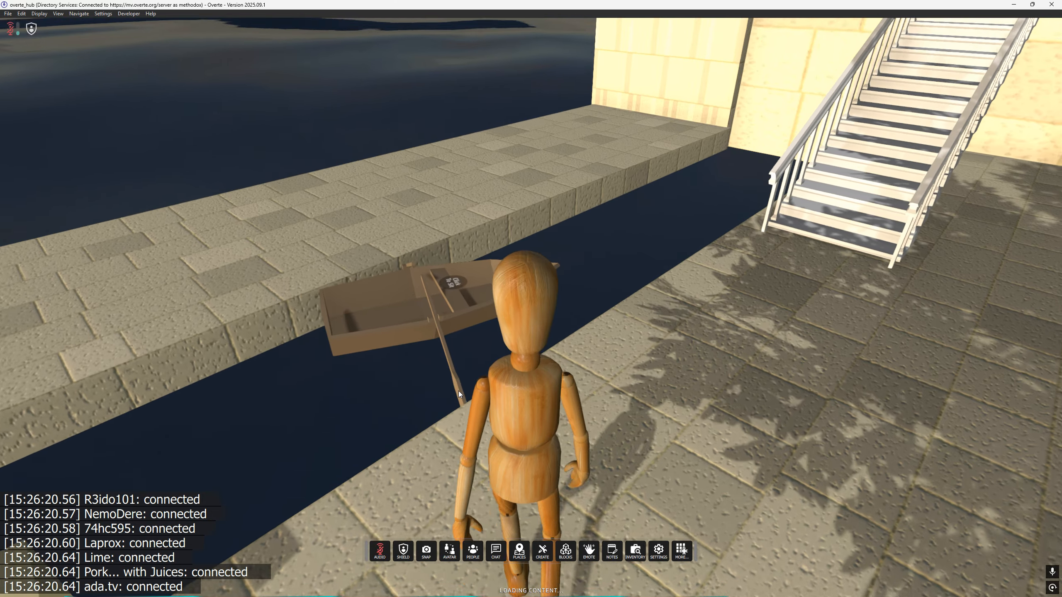
left_click(426, 305)
right_click_drag(512, 298, 464, 294)
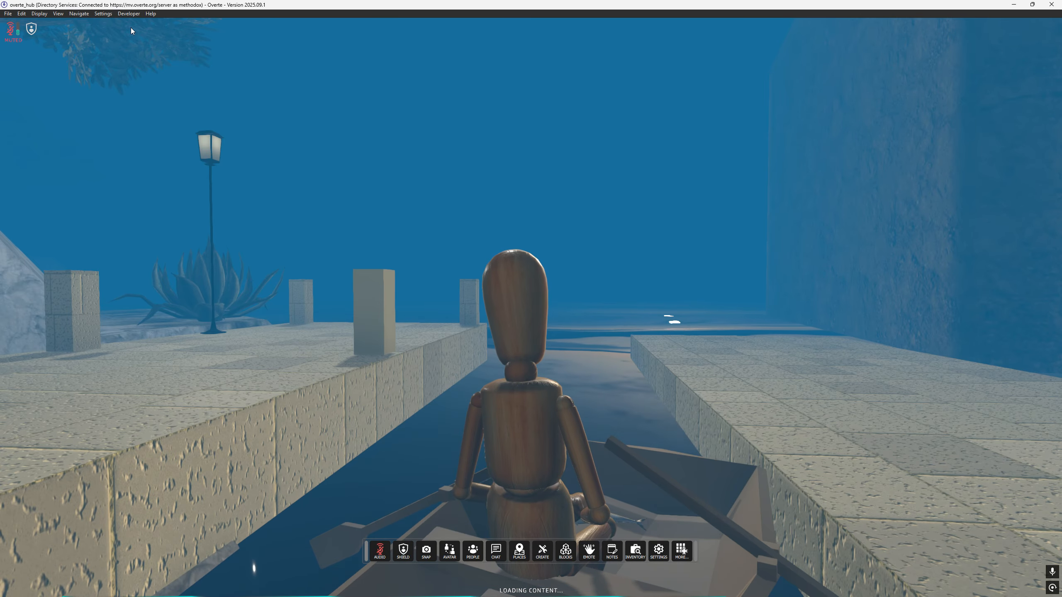
Return to the localhost world and walk the avatar towards the blue particle effect.
key("super")
left_click(900, 593)
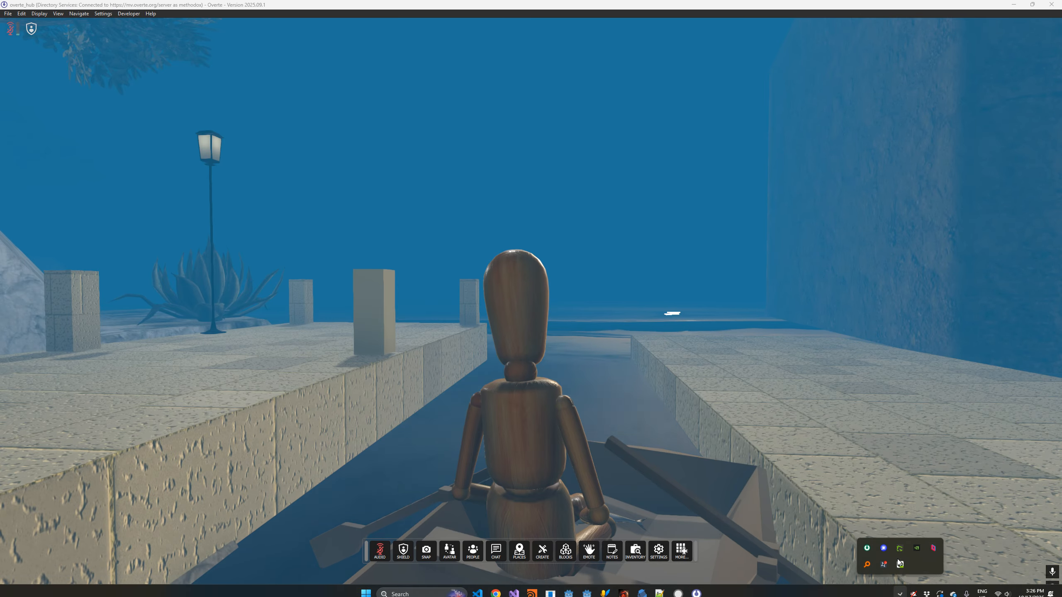
left_click(902, 414)
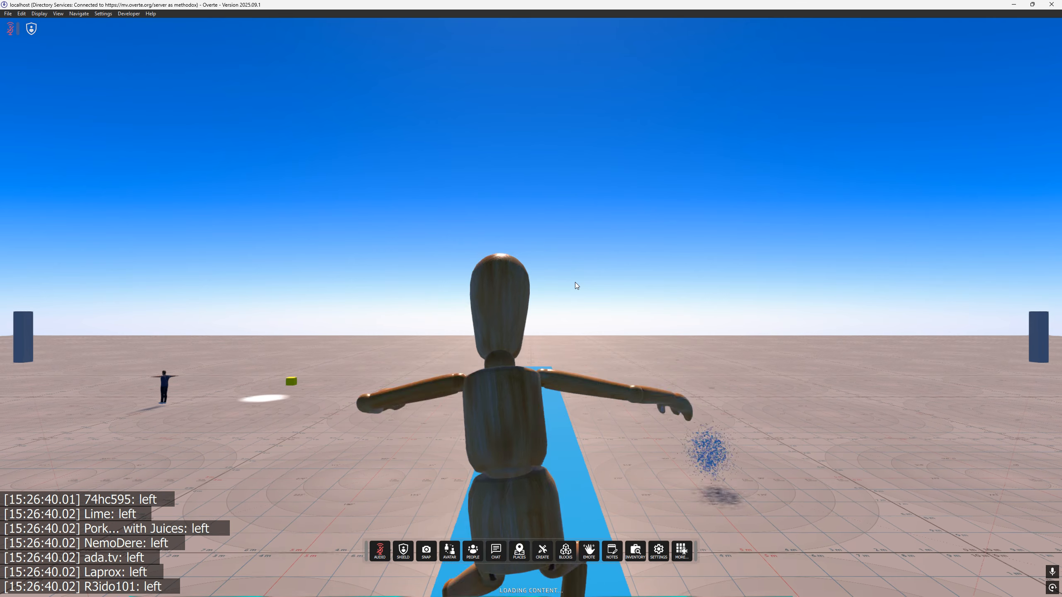
mouse_move(572, 287)
right_mouse_down()
mouse_move(623, 303)
mouse_move(585, 318)
mouse_move(590, 297)
right_mouse_up()
key("w")
key("space")
key("w")
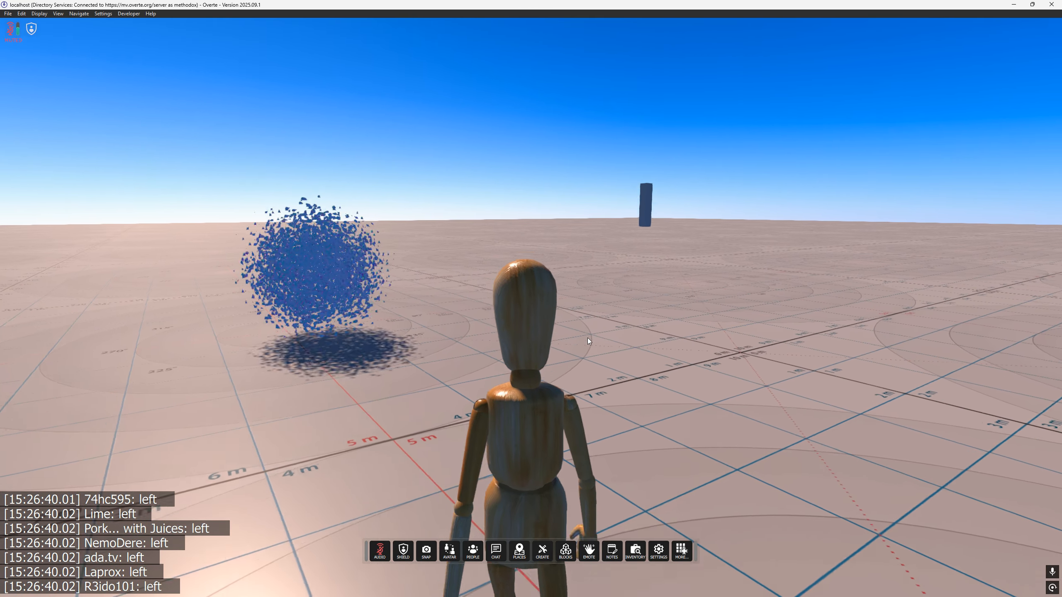
Reopen the creation tools, add a new box shape, and move both tool windows away from it.
left_click(541, 552)
left_click_drag(229, 239, 329, 237)
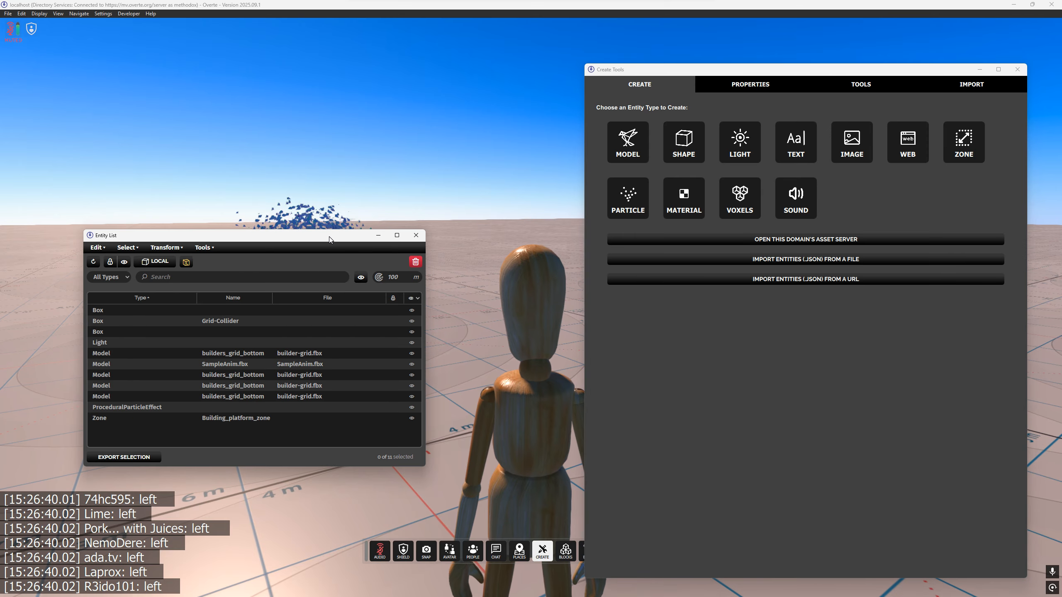
left_click(690, 149)
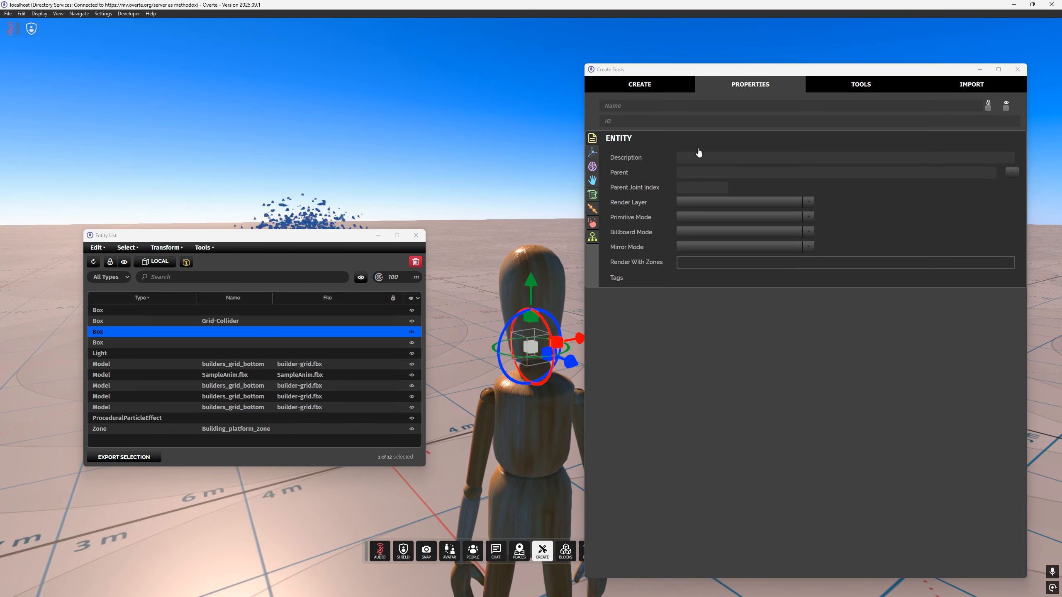
left_click_drag(684, 75, 679, 71)
left_click_drag(321, 237, 283, 249)
left_click_drag(687, 68, 766, 84)
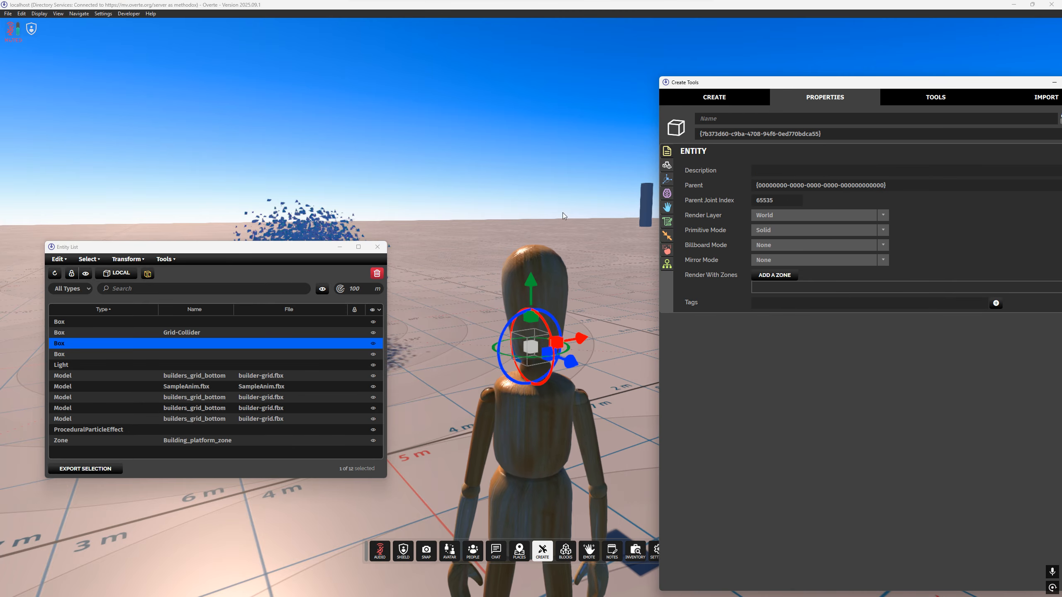
Stretch the new box along its blue axis into a long bar and tilt it by about 46°.
right_click_drag(517, 221, 568, 245)
key("s")
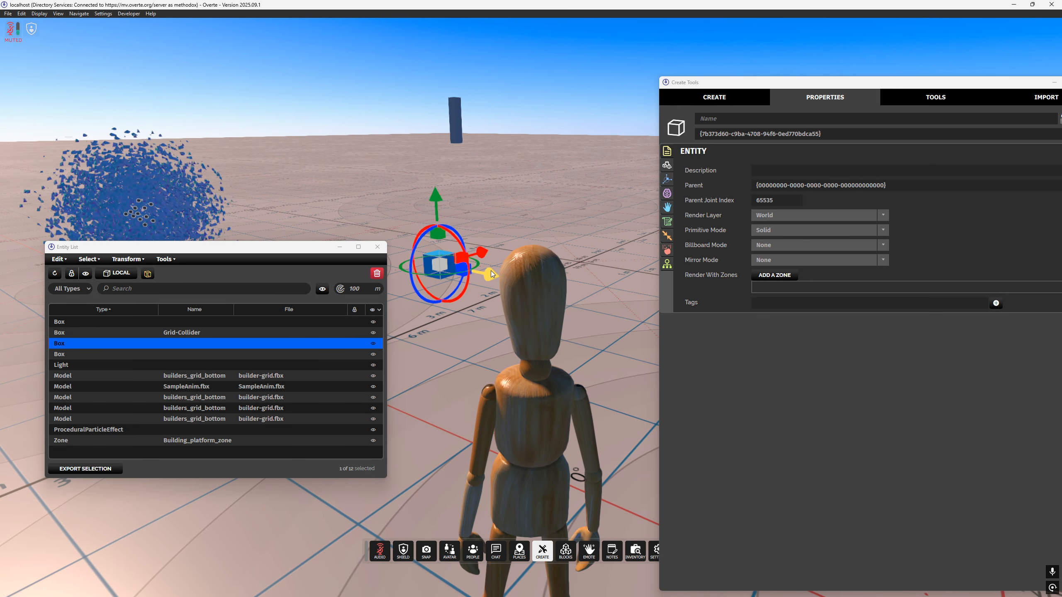
left_click_drag(452, 266, 499, 276)
right_click_drag(567, 238, 567, 253)
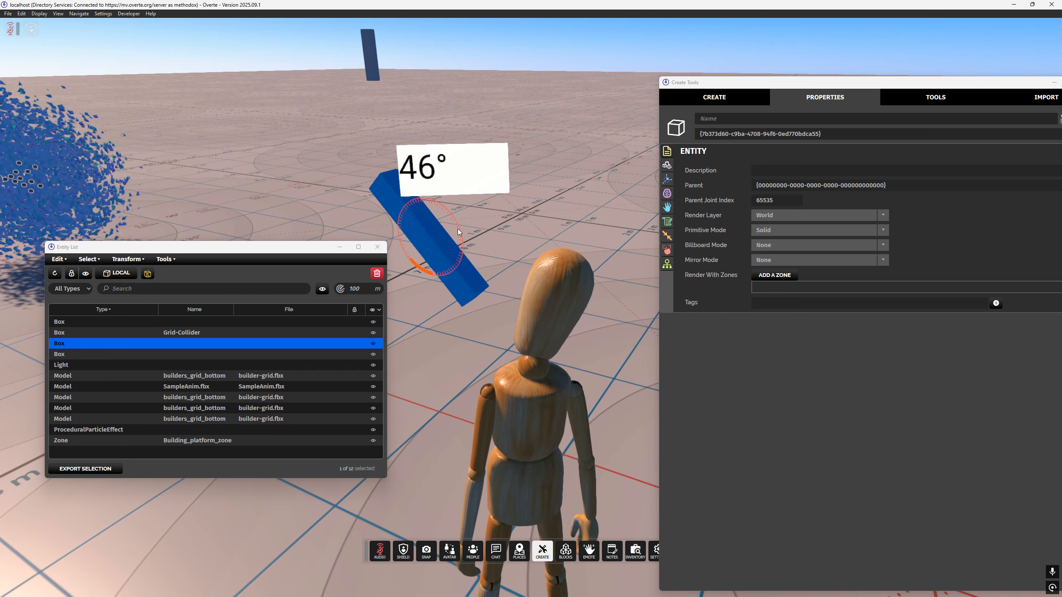
left_click_drag(458, 230, 460, 229)
right_click_drag(650, 188, 644, 184)
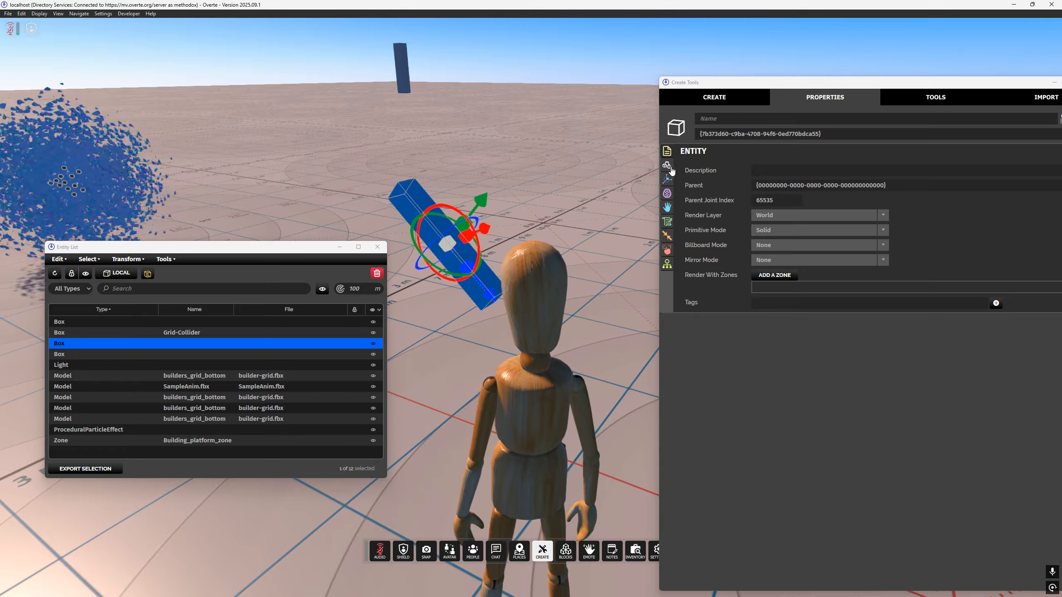
Set the selected box's description to "My Shape", keeping the box selected in the Entity List.
left_click_drag(719, 83, 672, 69)
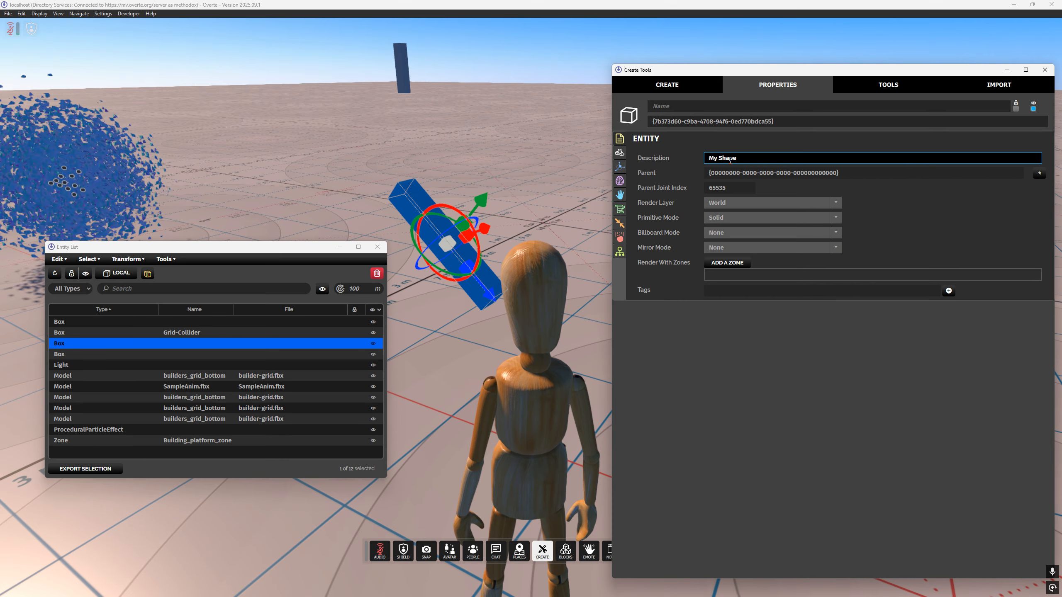
left_click(174, 361)
left_click(158, 346)
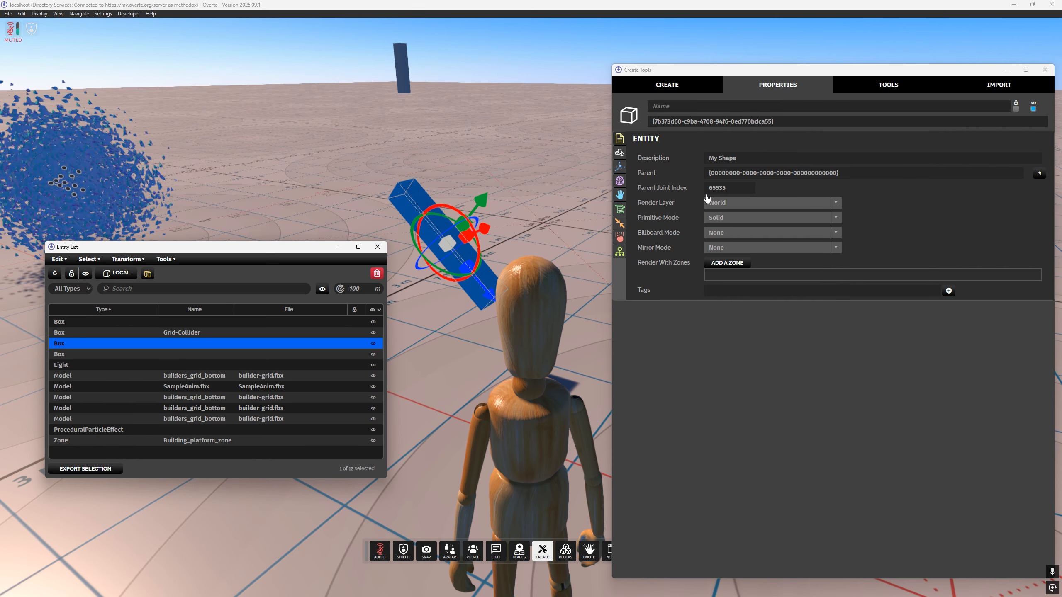
left_click(747, 159)
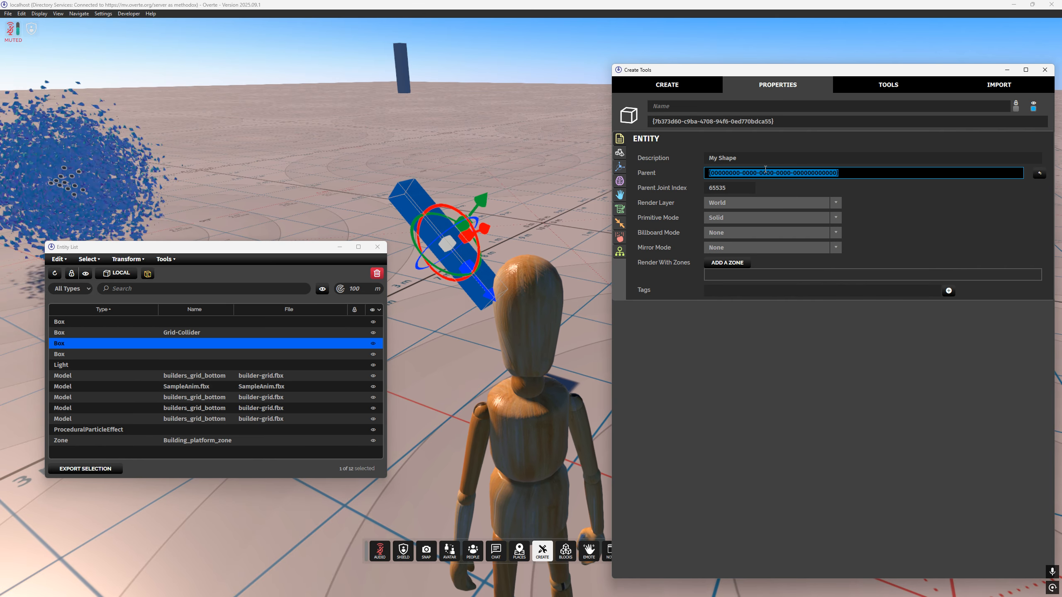
In the box's shape properties, try the Tetrahedron and Dodecahedron shapes.
left_click(620, 158)
left_click(726, 158)
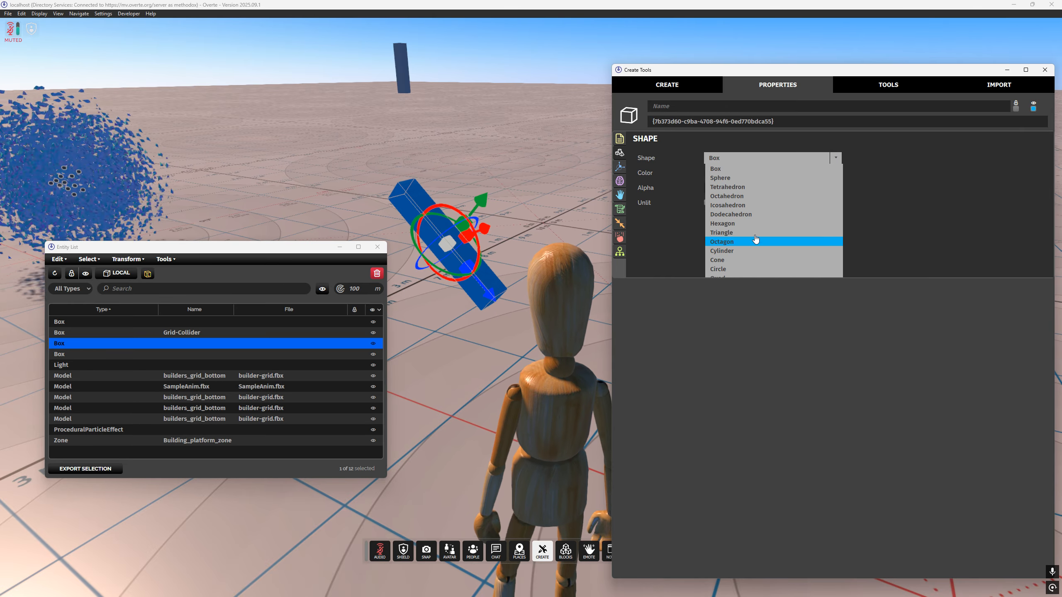
left_click(756, 189)
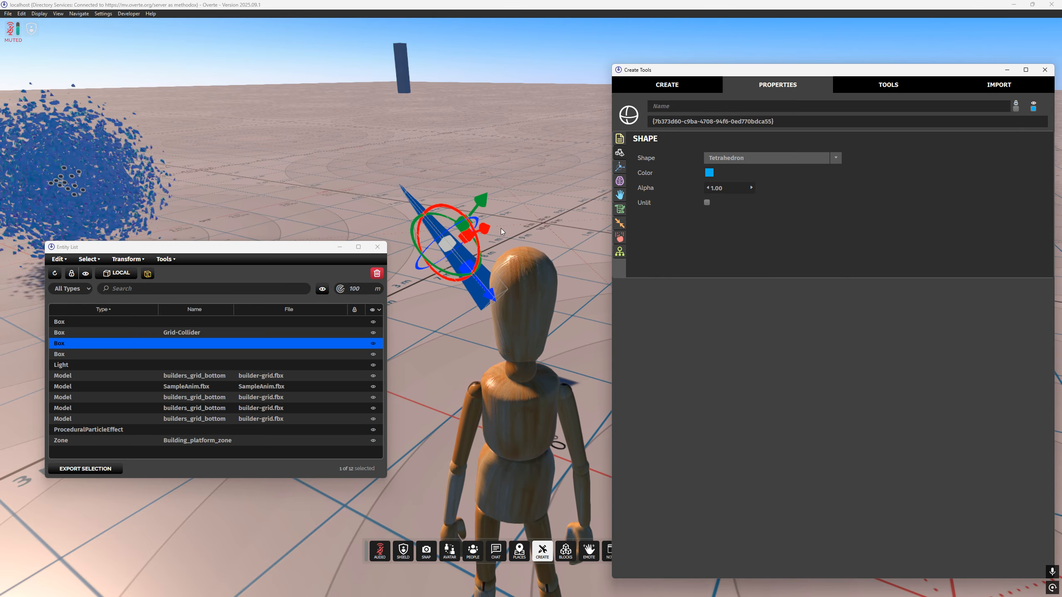
left_click(736, 158)
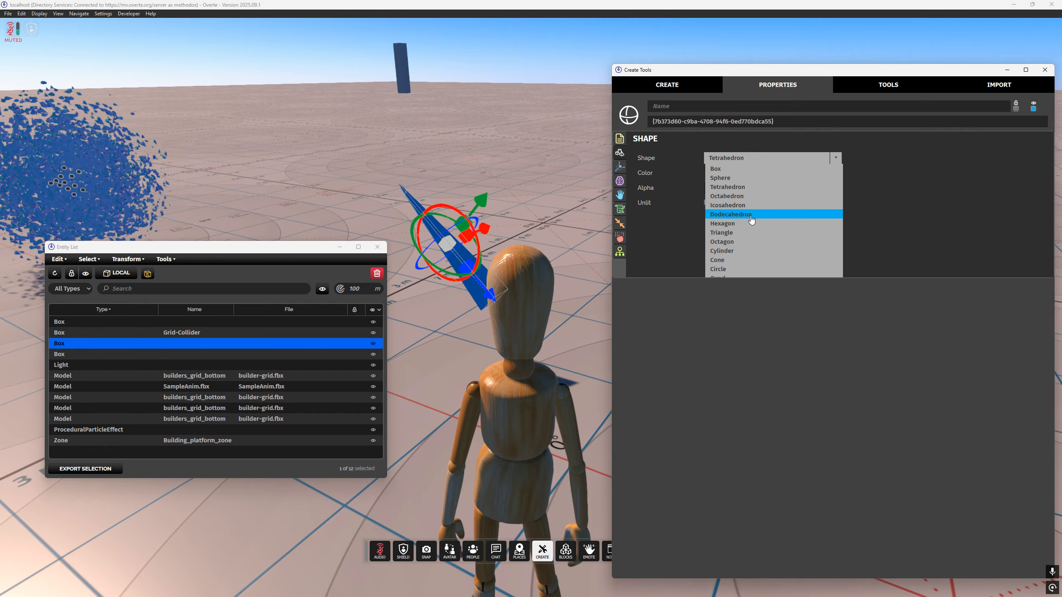
left_click(751, 214)
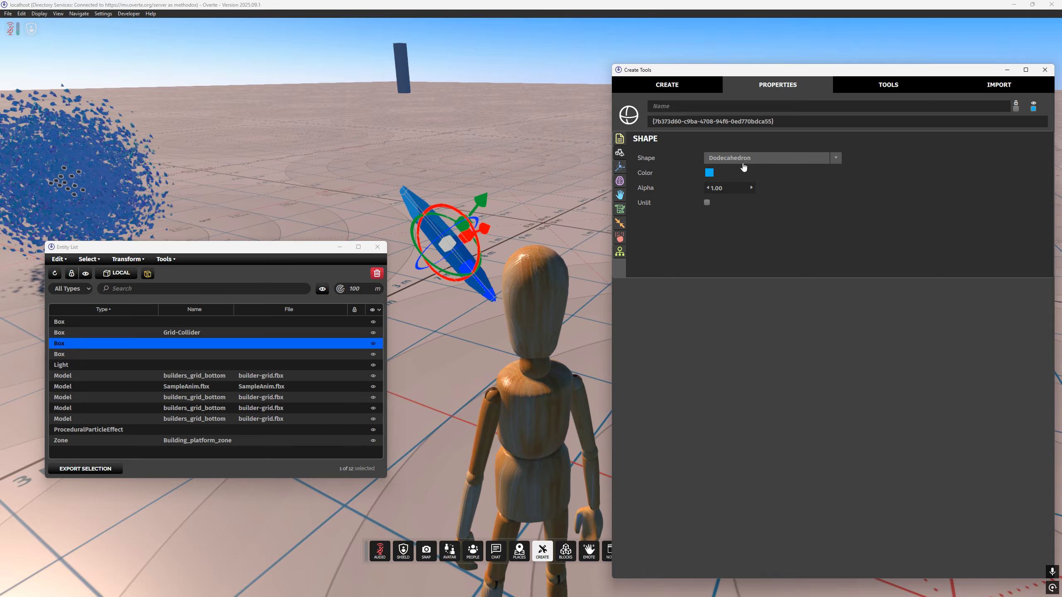
Try the Hexagon and Triangle shapes on the entity and inspect the triangular form from another side.
left_click(743, 159)
left_click(744, 226)
left_click(751, 159)
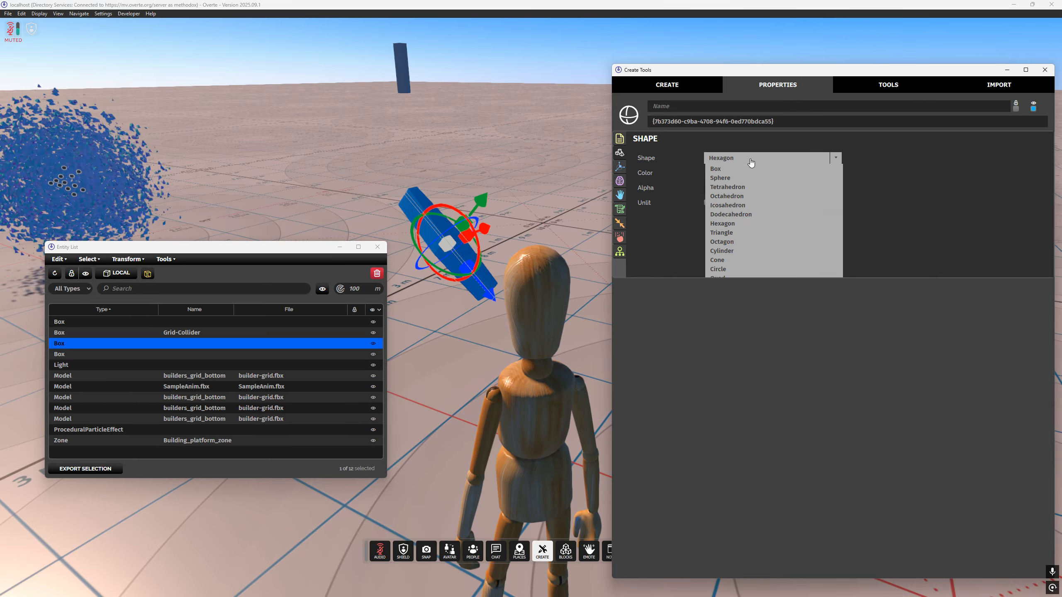
left_click(746, 233)
right_click_drag(540, 184, 420, 197)
key("d")
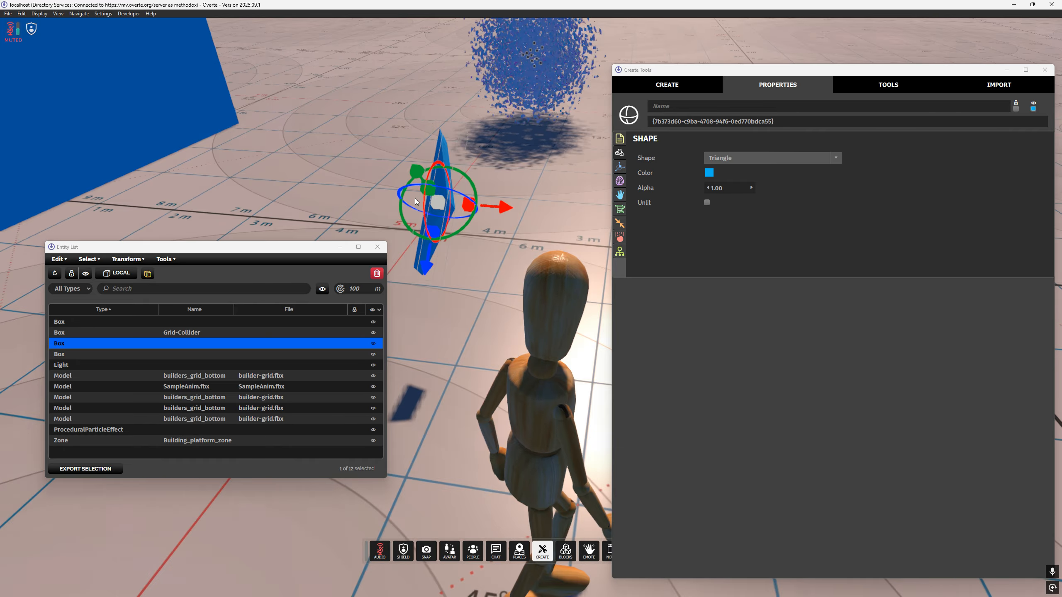
Switch the entity's shape to Cylinder and inspect it from several angles.
left_click(759, 161)
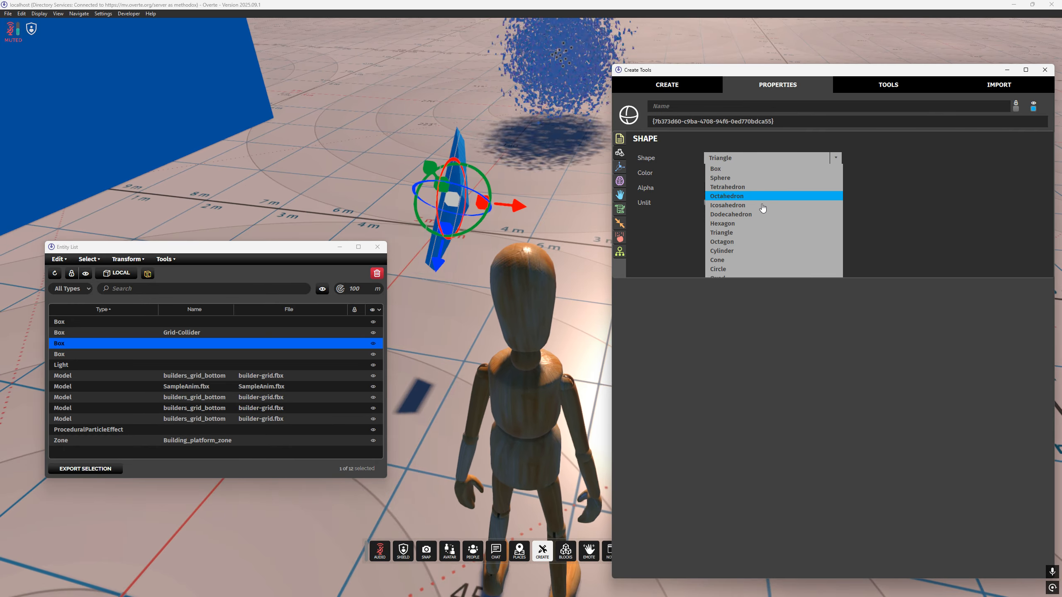
left_click(749, 251)
right_click_drag(516, 146, 589, 144)
key("a")
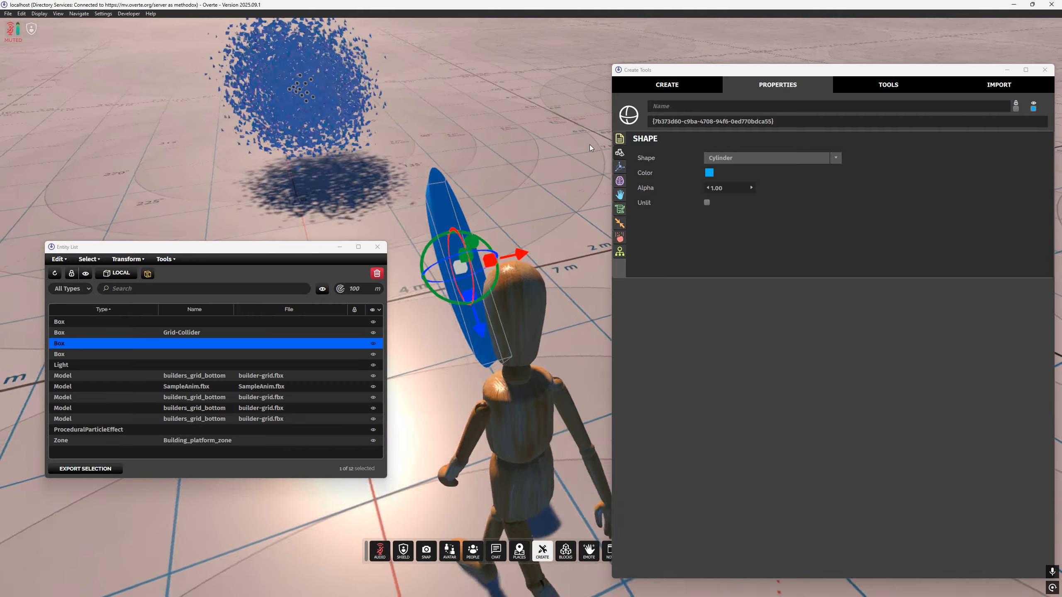
right_click_drag(484, 123, 569, 109)
right_click_drag(487, 147, 442, 128)
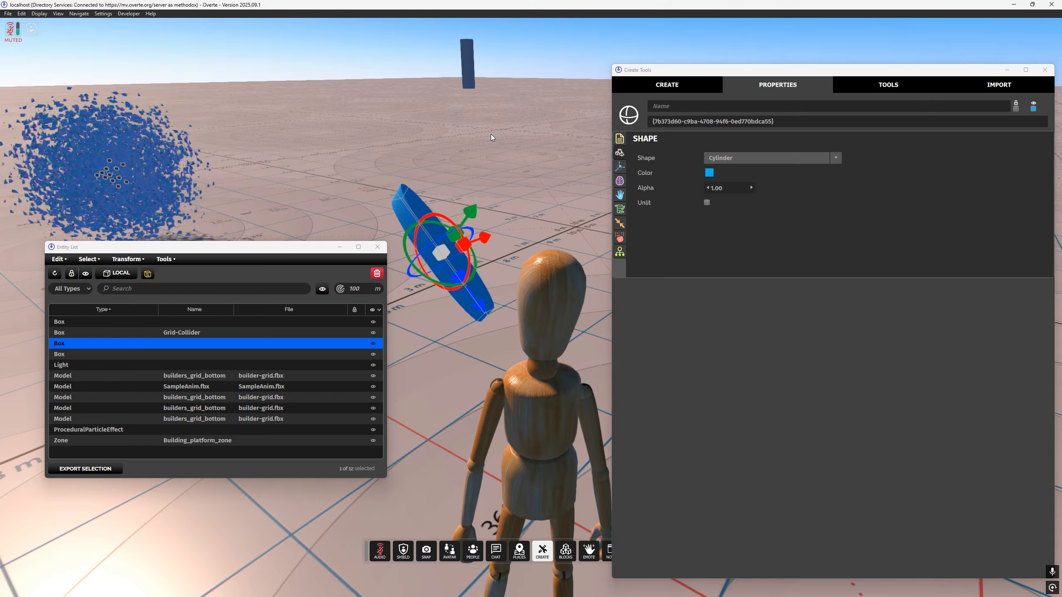
Try one more shape on the entity and set its shape back to Box.
left_click(751, 158)
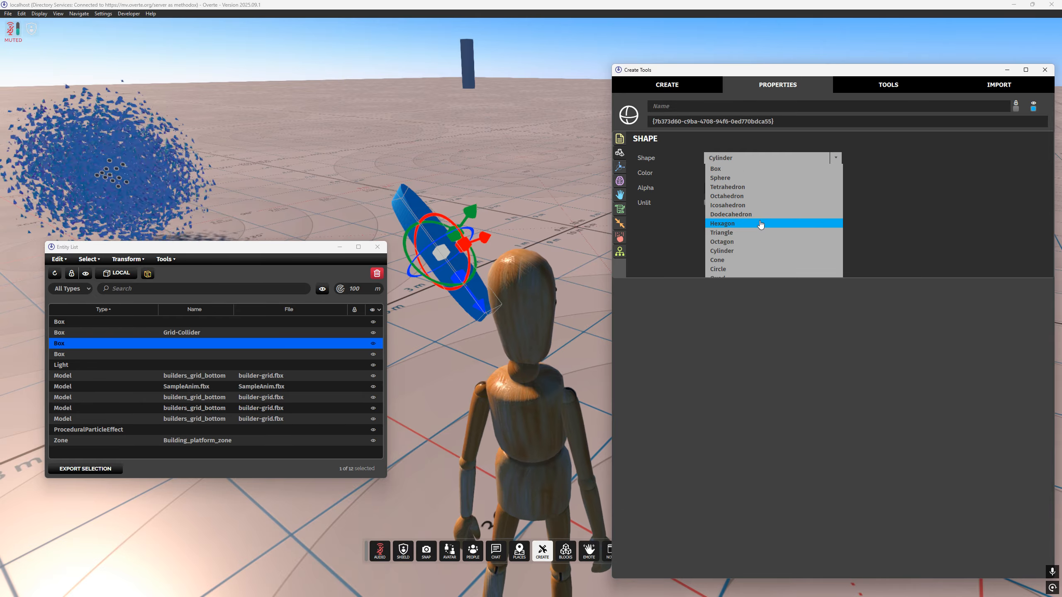
left_click(741, 264)
right_click_drag(509, 166, 463, 202)
left_click(739, 165)
left_click(742, 167)
Scale the tilted box into a broad slab, view it from the front, and move the Entity List window aside.
left_click_drag(446, 237, 499, 180)
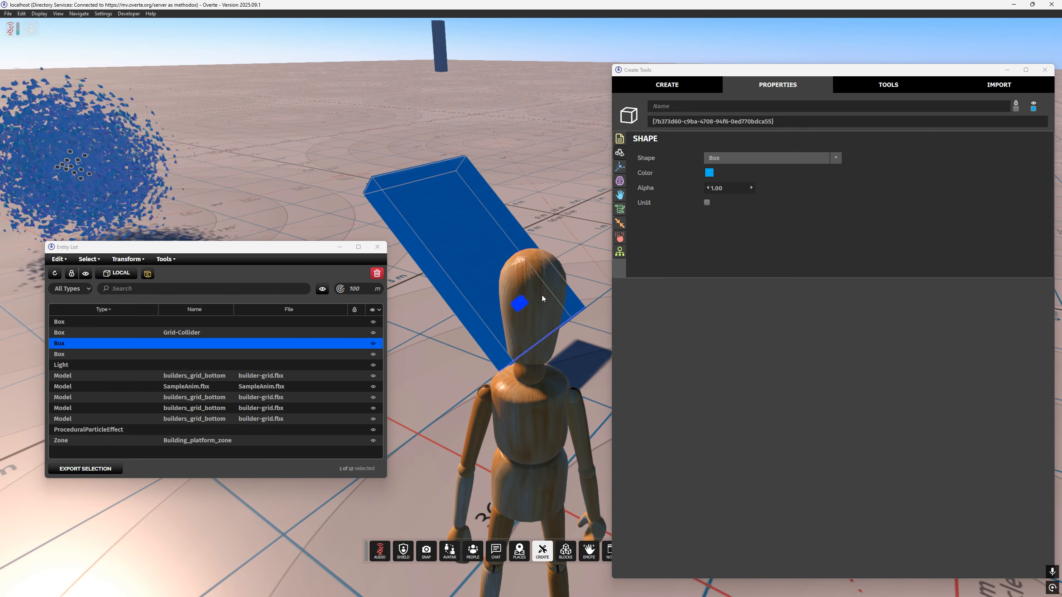
right_click_drag(544, 249, 453, 204)
right_click_drag(461, 166, 783, 137)
right_click_drag(474, 164, 560, 151)
left_click_drag(288, 247, 216, 284)
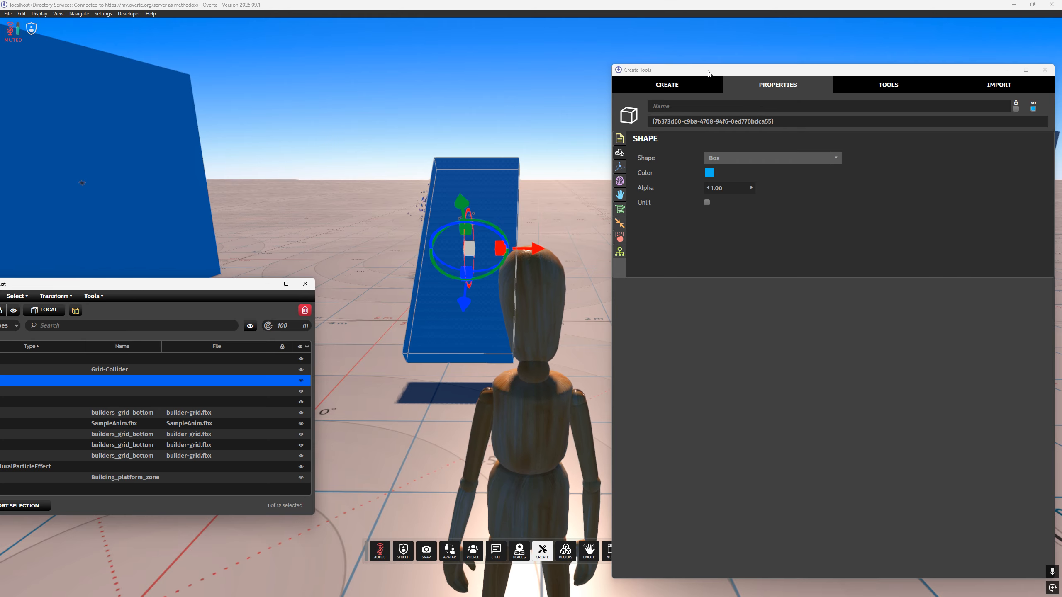
Move the Create Tools window aside and set the slab's local X position to 6.4 and its Scale value to 113.
left_click_drag(706, 75, 748, 77)
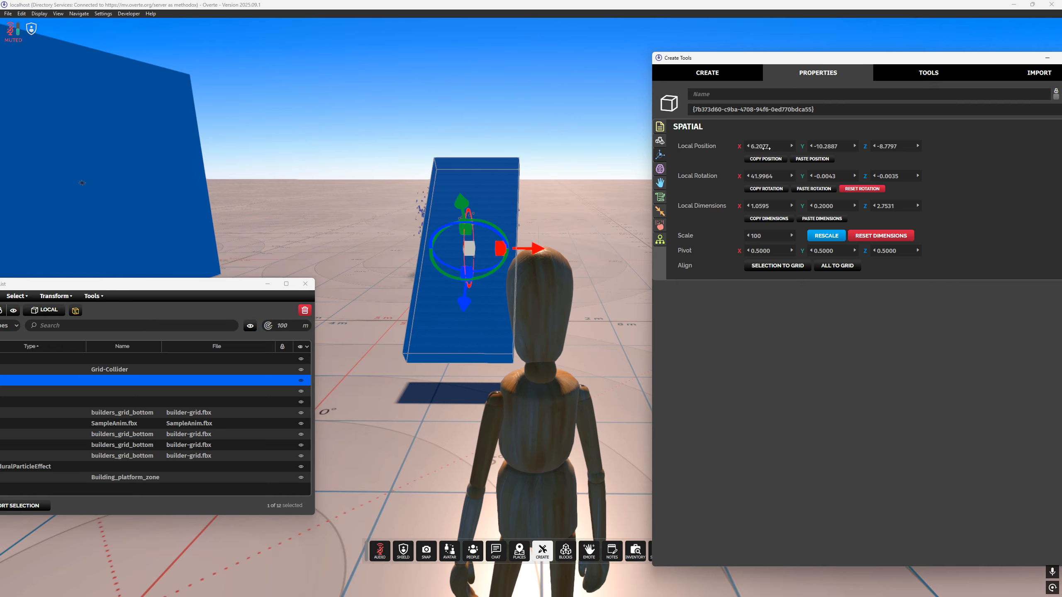
mouse_move(780, 147)
left_mouse_down()
mouse_move(752, 148)
mouse_move(773, 148)
left_mouse_up()
left_click_drag(771, 234, 774, 235)
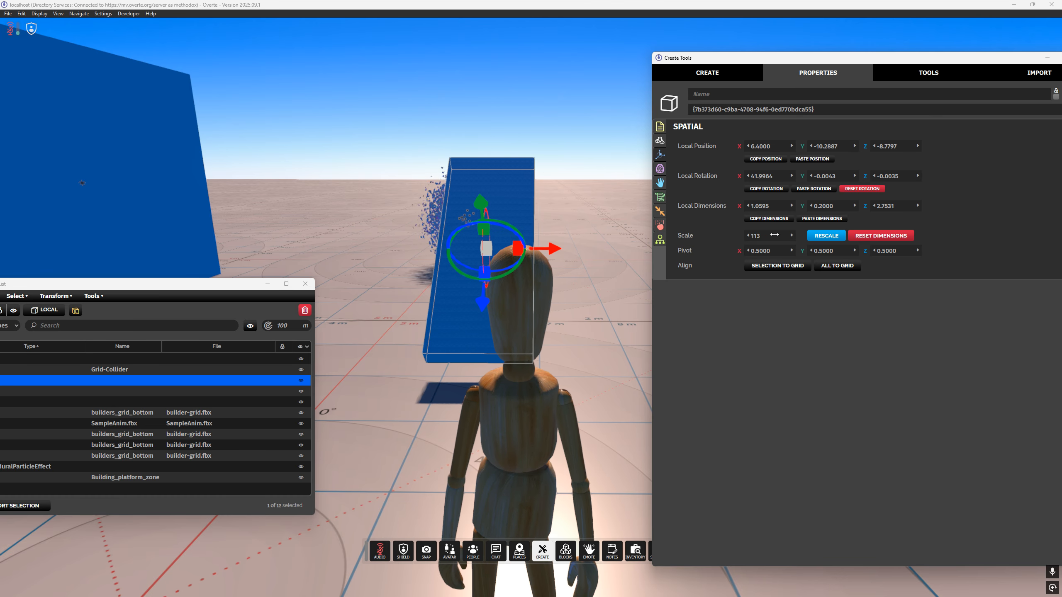
Review the slab's Behavior, Grab and Equip, Scripts and Collision properties.
left_click(660, 197)
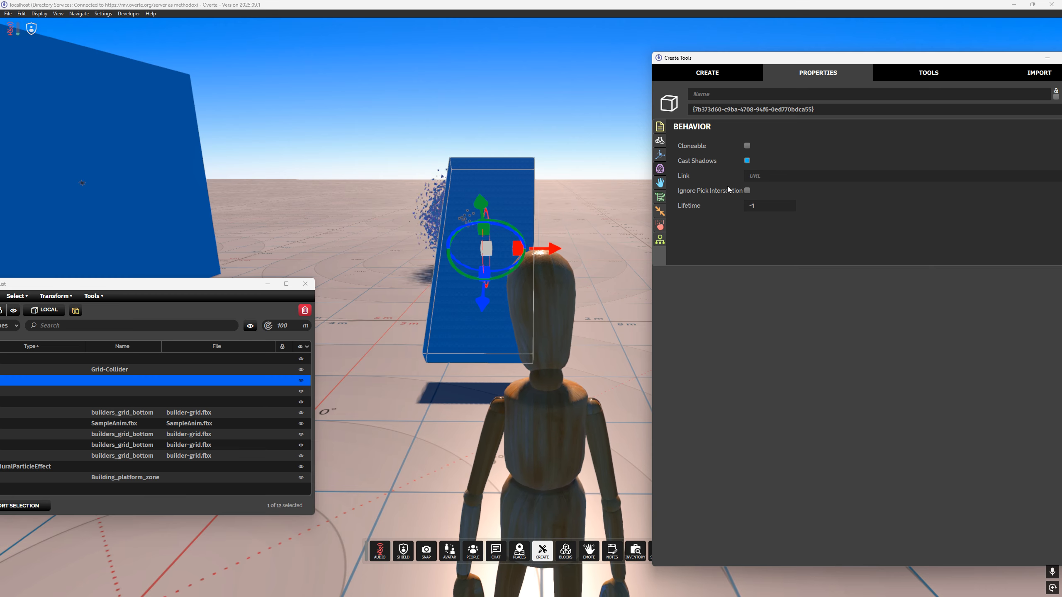
left_click(659, 184)
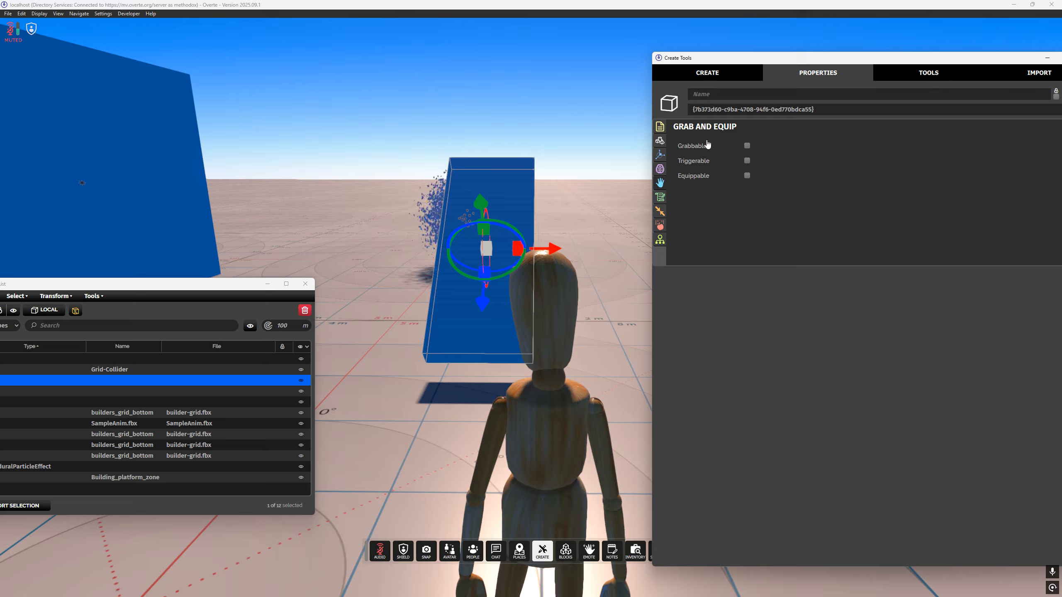
right_click_drag(560, 146, 491, 156)
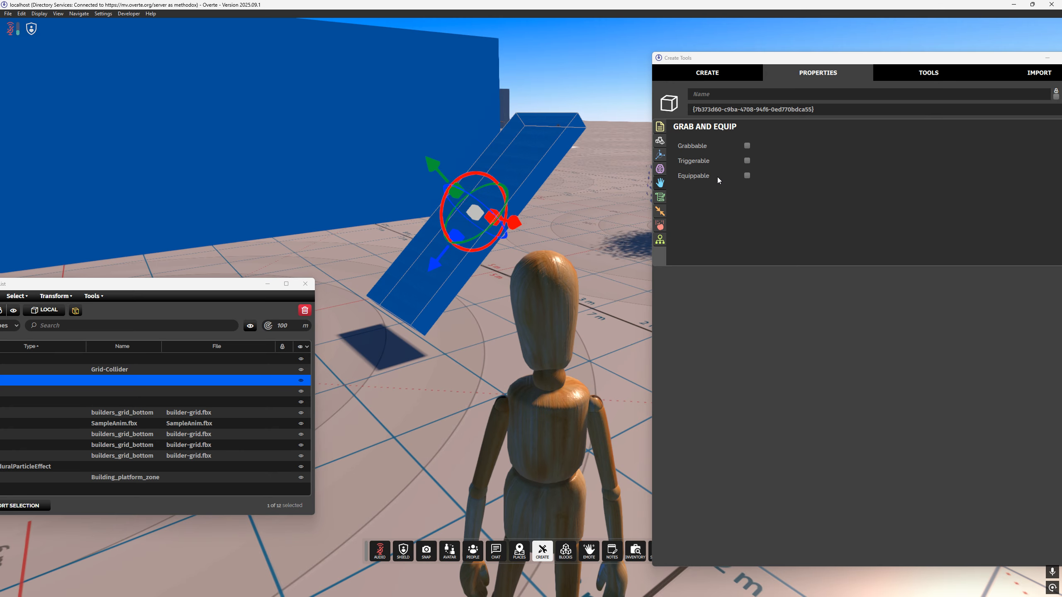
left_click(664, 197)
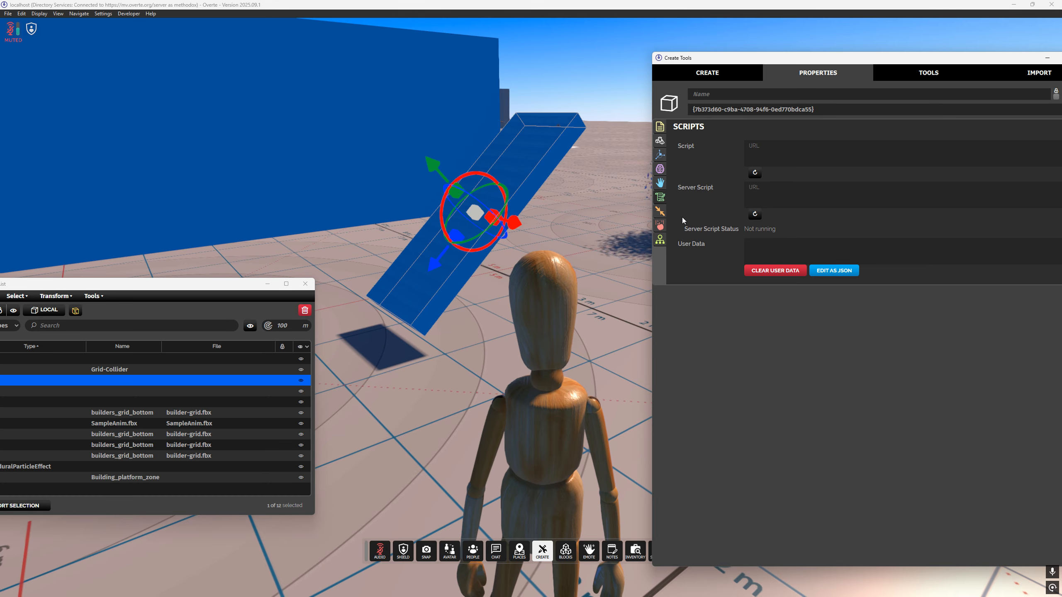
left_click(659, 212)
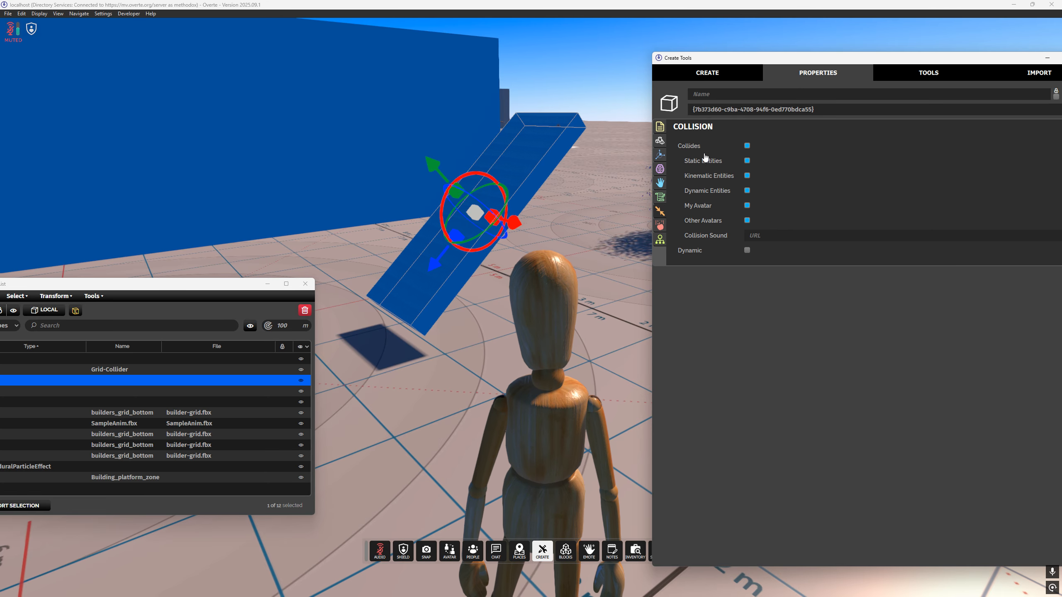
Turn off Collides for the slab and walk the avatar into it and back out.
left_click(747, 146)
key("w")
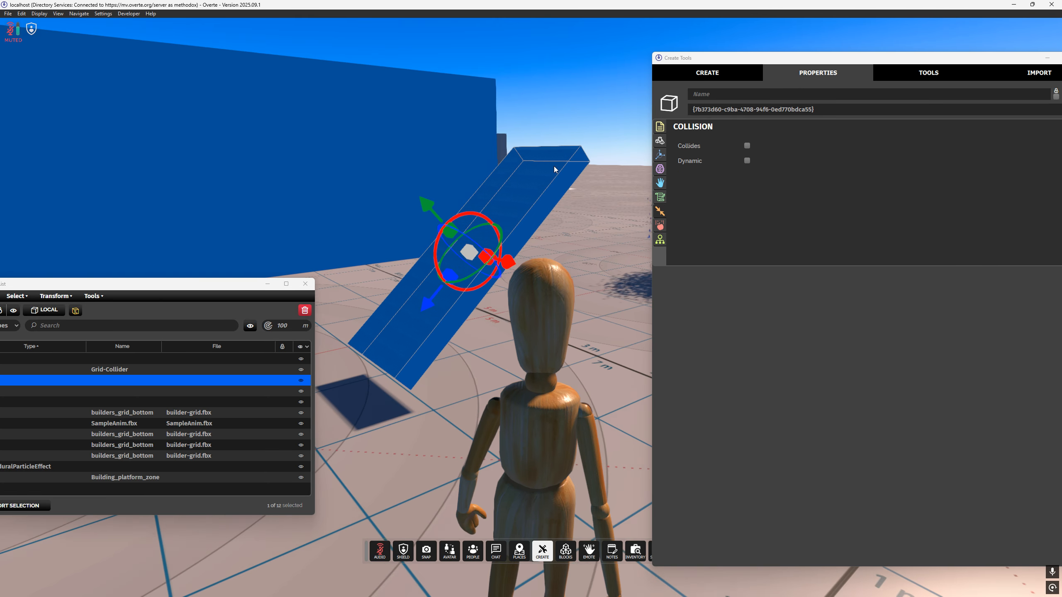
key("w")
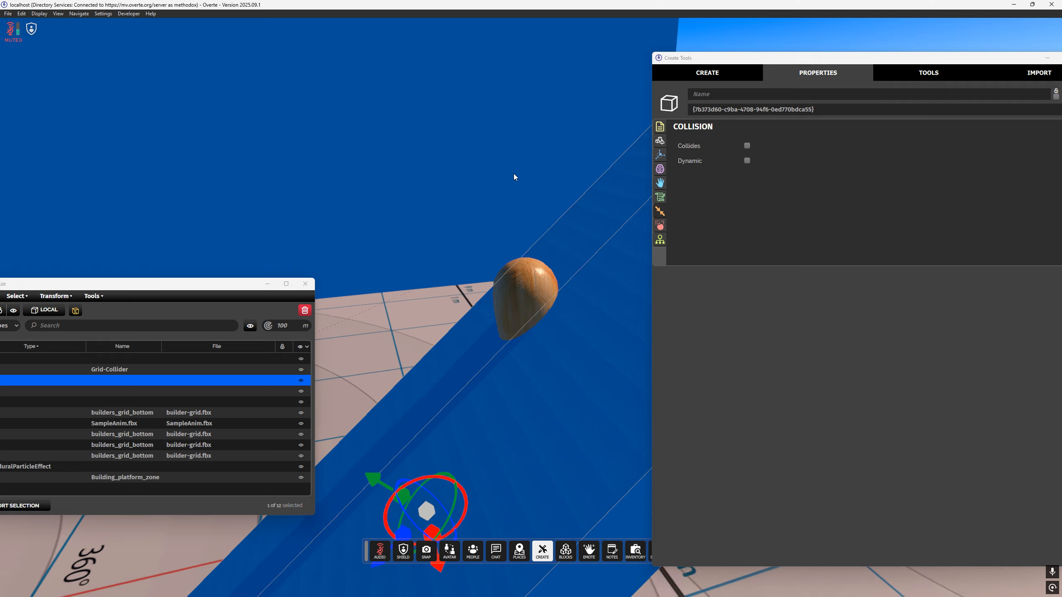
key("s")
Turn Collides on for the slab, back the avatar away and make the slab Dynamic.
left_click(747, 146)
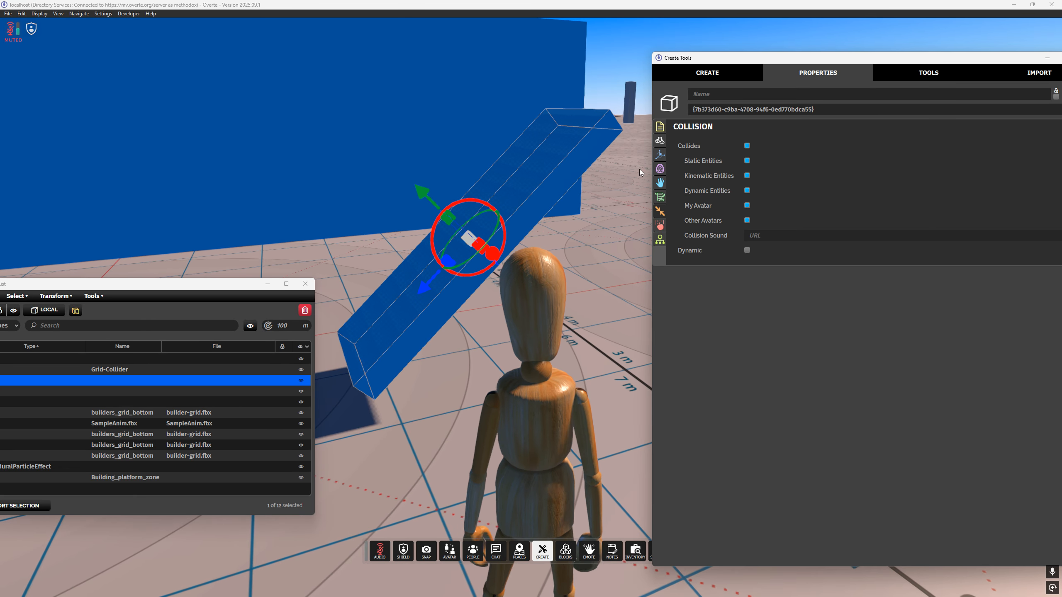
key("s")
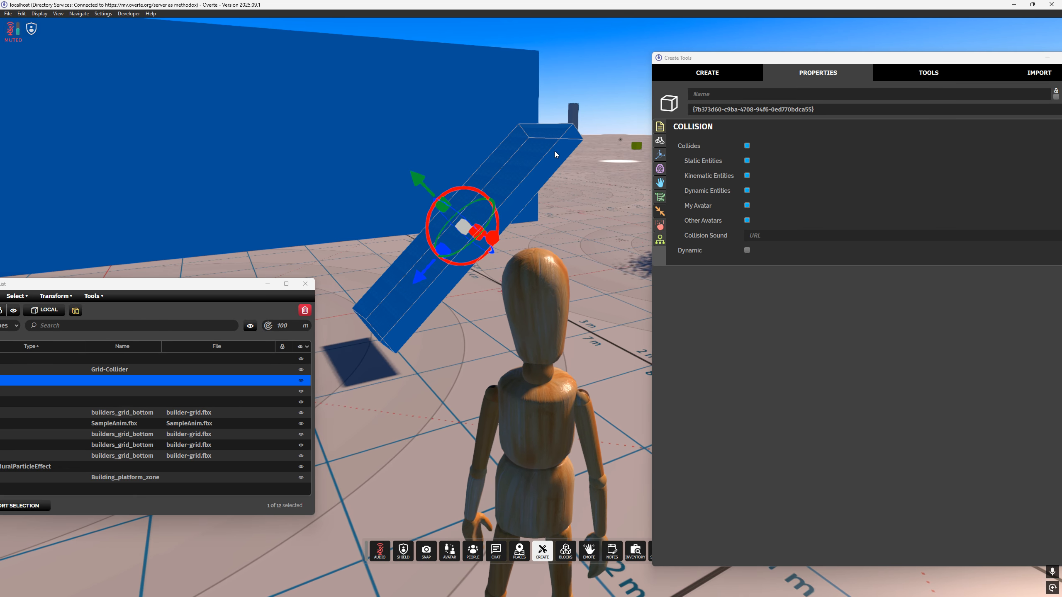
left_click(746, 251)
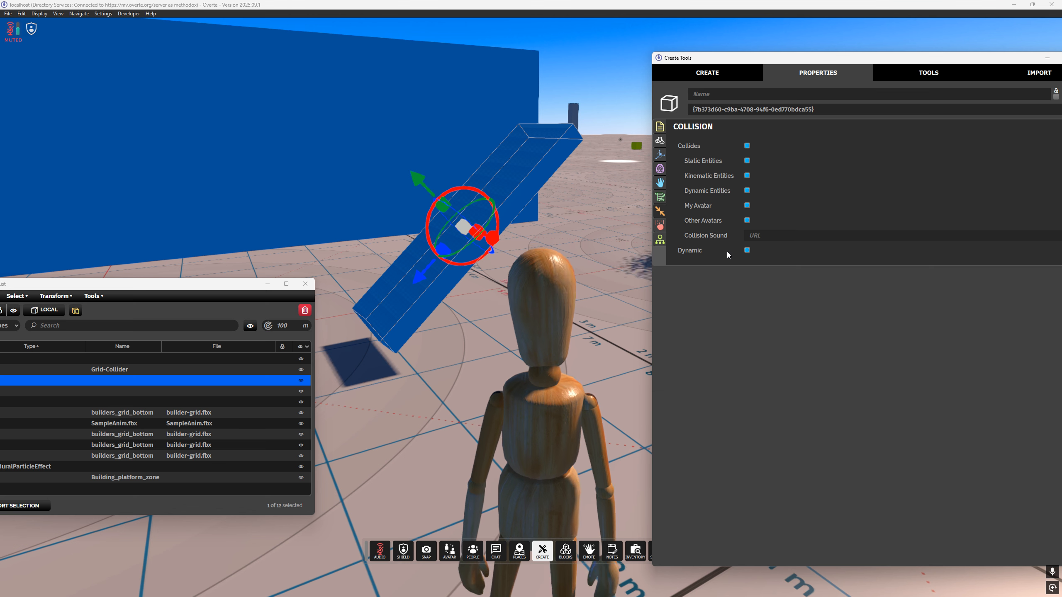
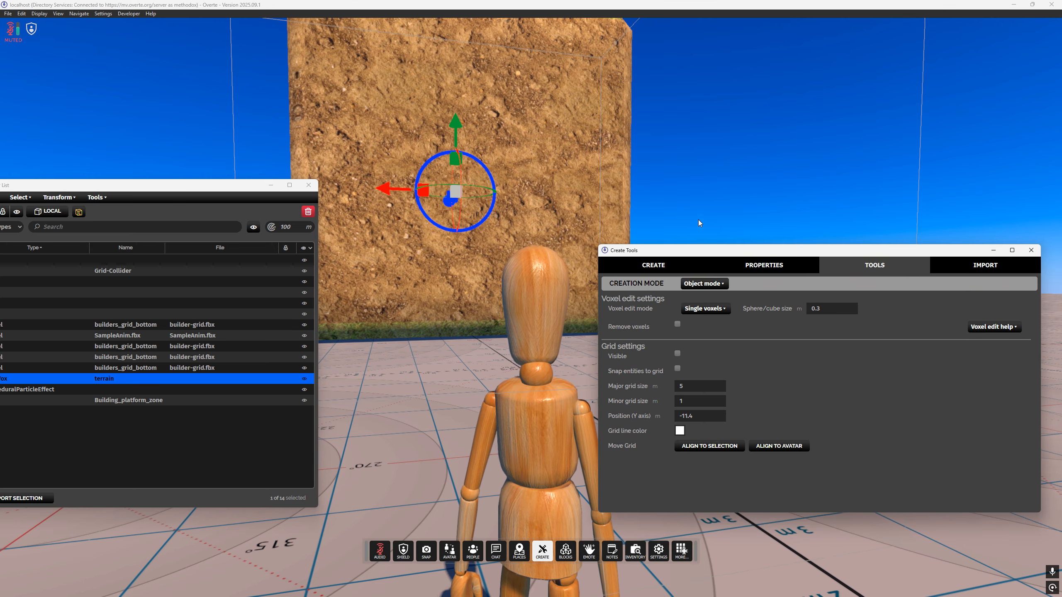
Set the creation mode to Voxel edit mode and review the available voxel edit modes, keeping Single voxels.
right_click_drag(586, 194, 577, 189)
left_click(707, 285)
left_click(704, 308)
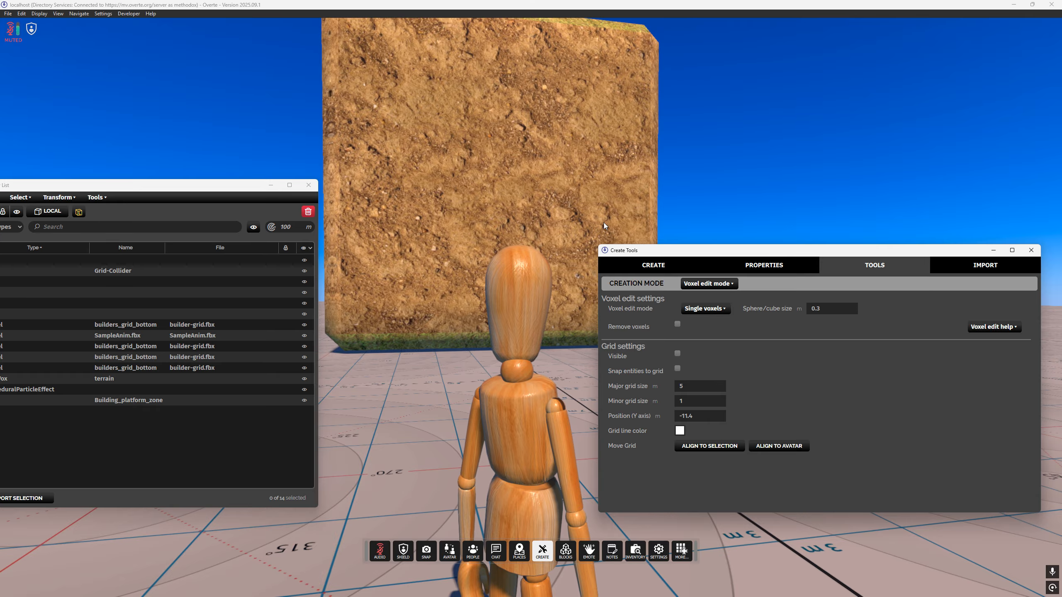
right_click_drag(583, 195, 558, 200)
left_click(694, 309)
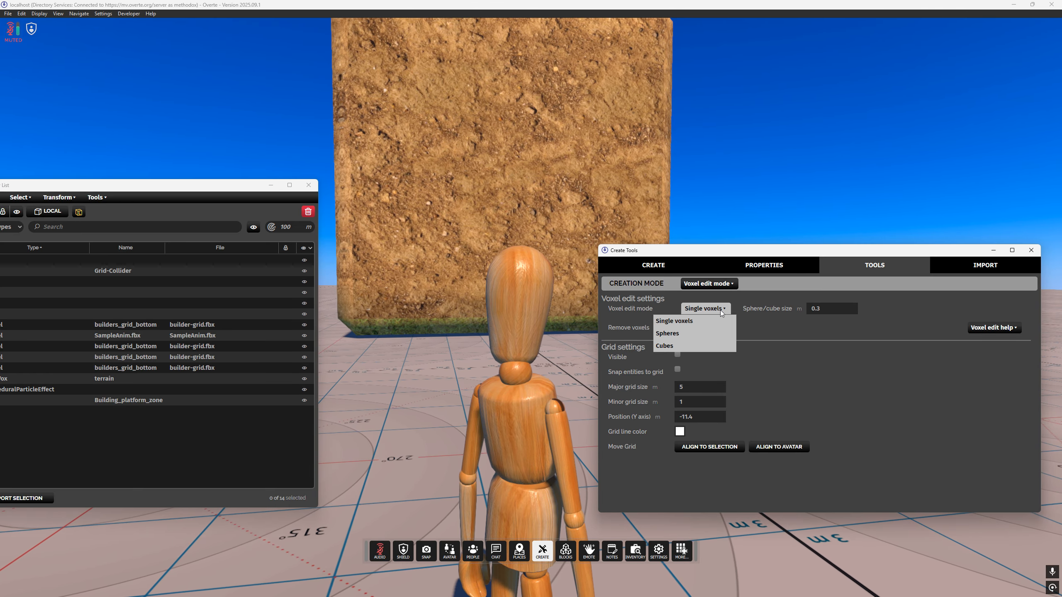
left_click(720, 310)
Move the Entity List aside, add single voxels protruding from the terrain's lower side, and inspect them from above.
right_click_drag(453, 214, 514, 213)
left_click_drag(230, 180, 230, 203)
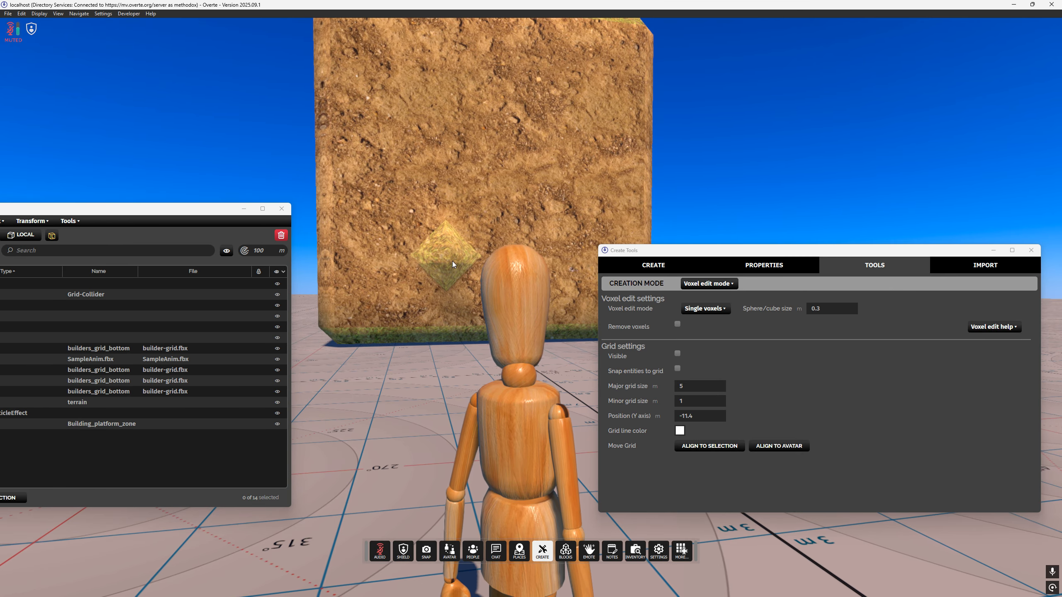
key("s")
key("a")
right_click_drag(461, 248, 519, 251)
left_click(459, 256)
left_click(437, 250)
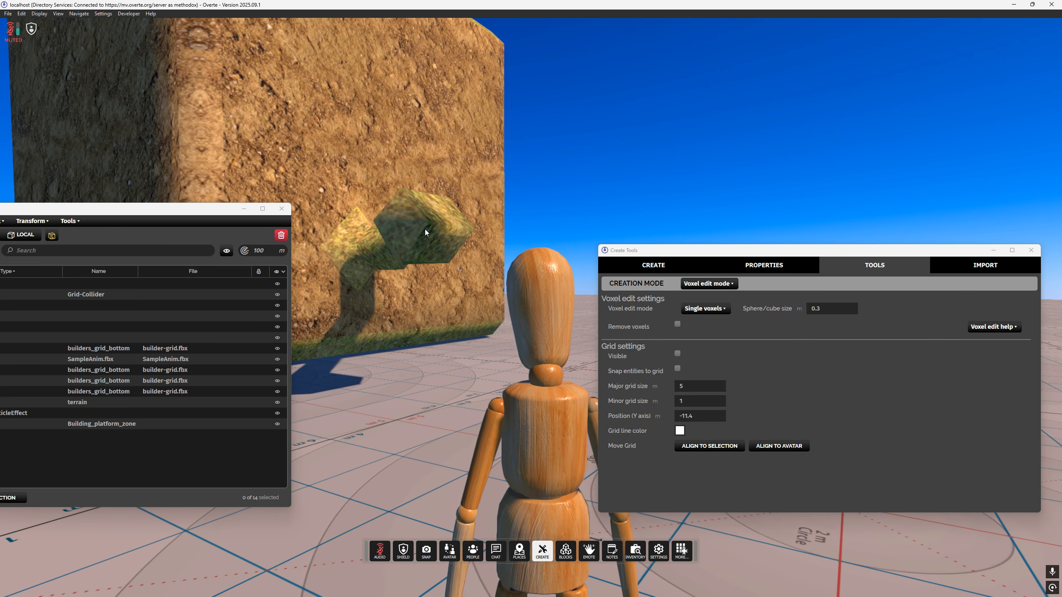
key("w")
key("space")
right_click_drag(432, 227, 438, 293)
key("s")
key("w")
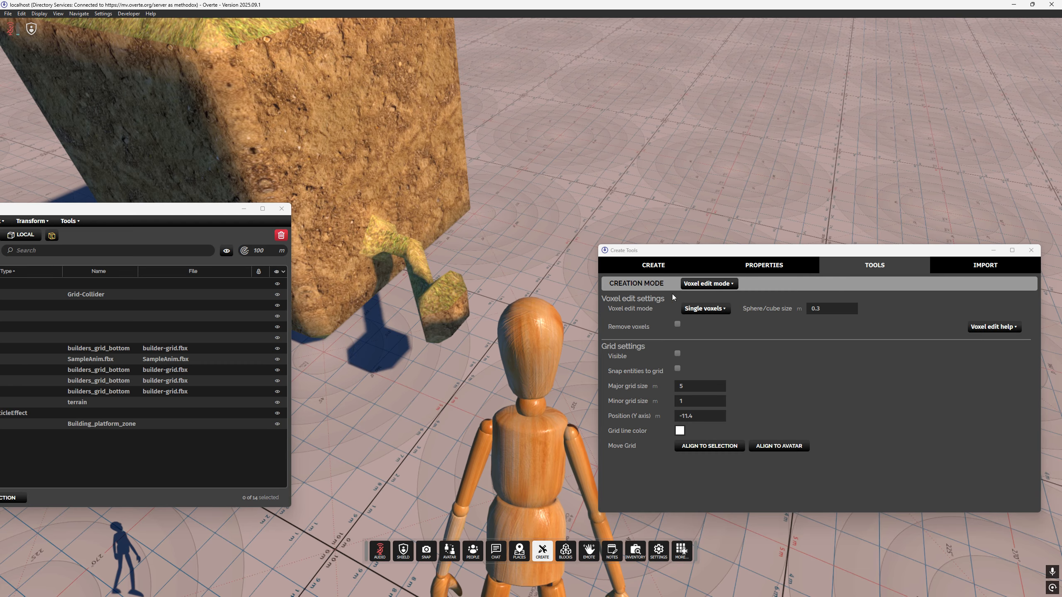
Set the voxel edit mode to Spheres and add a sphere of voxels to the terrain block.
left_click(708, 317)
left_click(710, 333)
left_click(829, 308)
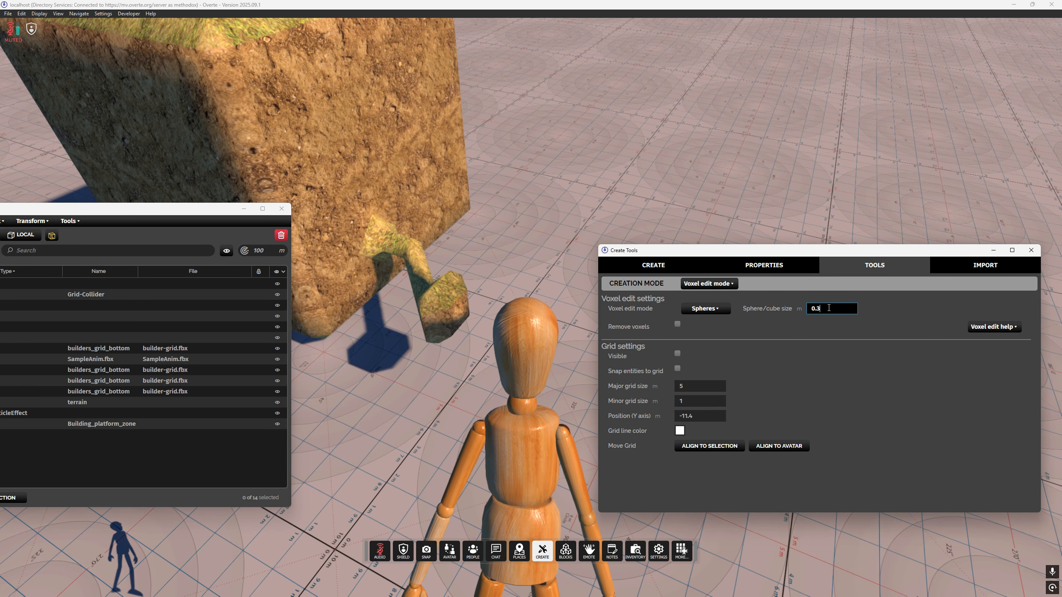
left_click(338, 151)
right_click_drag(477, 172, 479, 145)
key("s")
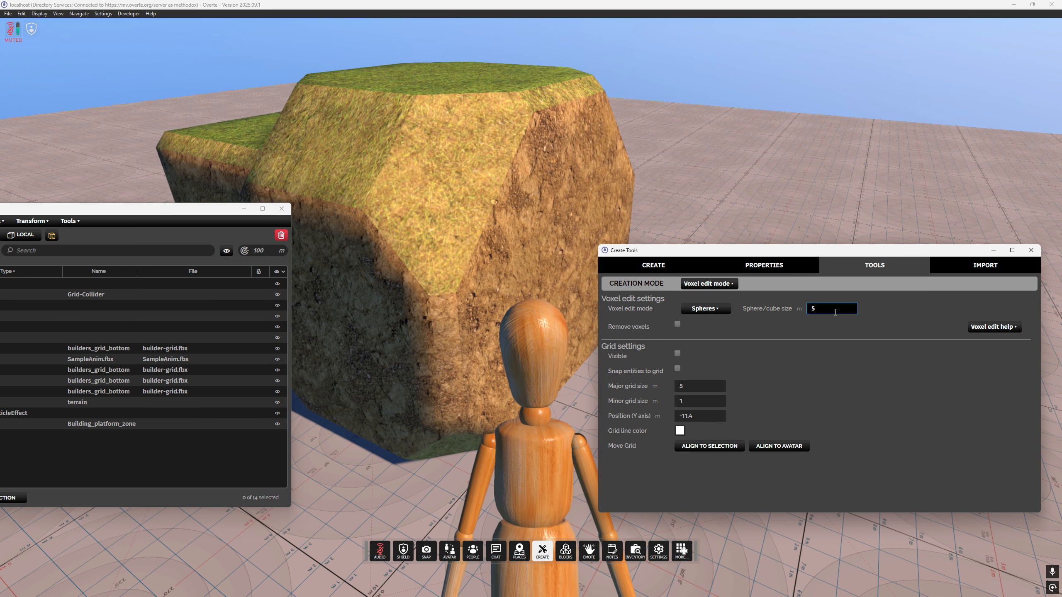
Set the sphere size to 5 m and enlarge the terrain by adding spheres from several sides.
right_click_drag(621, 141, 584, 160)
key("d")
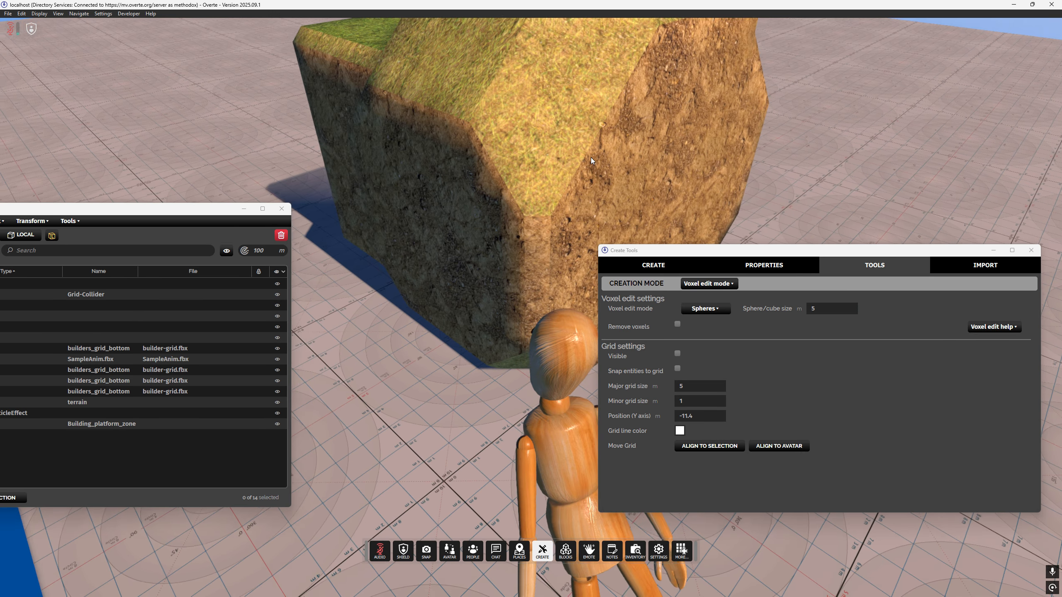
left_click(255, 147)
key("s")
right_click_drag(254, 147, 617, 108)
key("a")
left_click(445, 119)
left_click(410, 114)
key("s")
key("a")
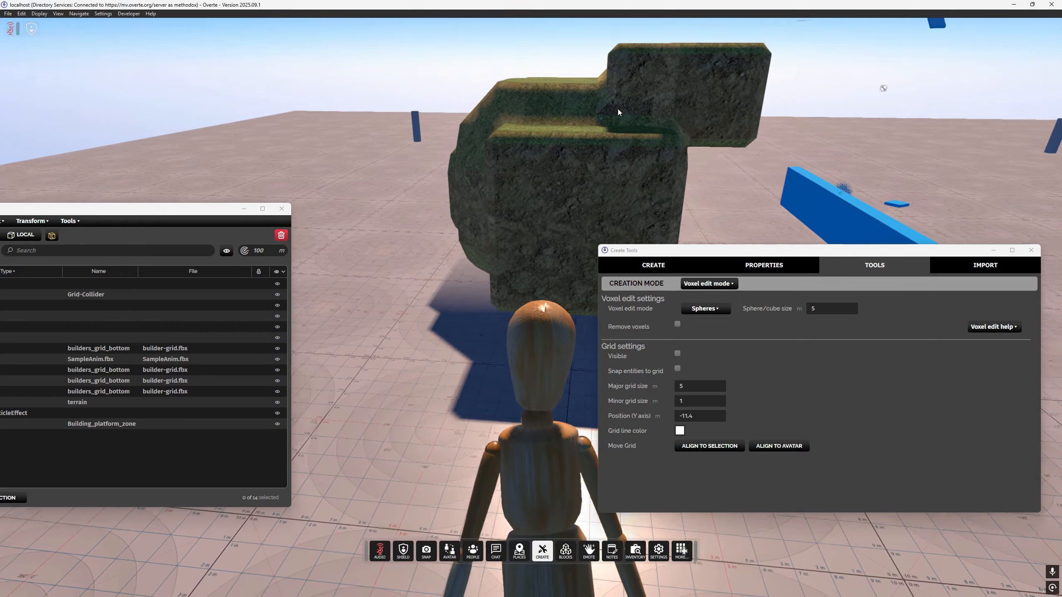
left_click(534, 161)
left_click(508, 161)
Bring the avatar down to the terrain's base, move the Create Tools window aside and carve a spherical hollow into the wall.
key("a")
right_click_drag(508, 161, 562, 150)
key("w")
key("s")
key("c")
key("w")
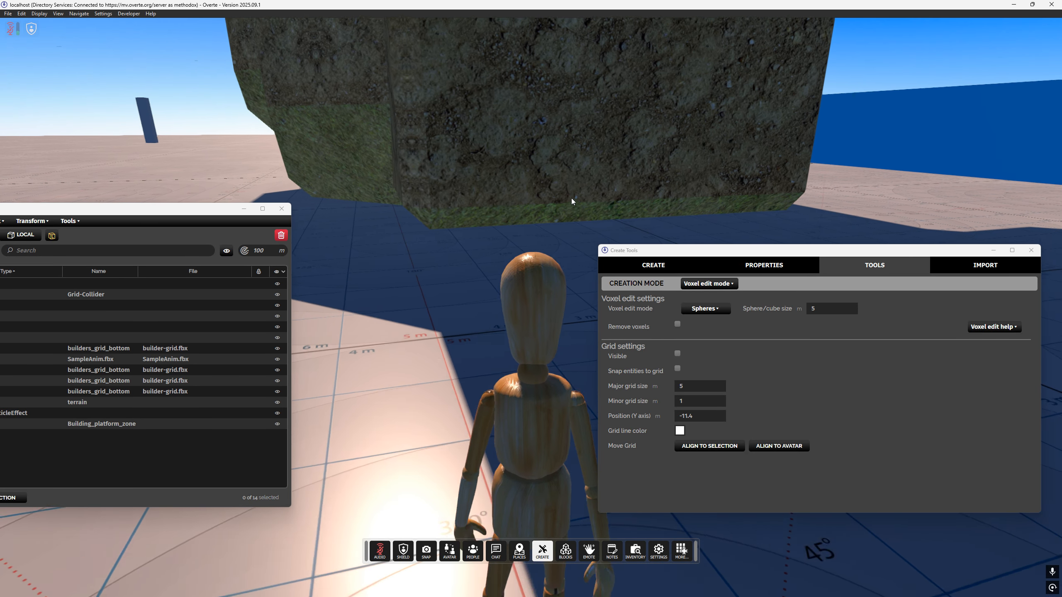
left_click_drag(654, 249, 679, 257)
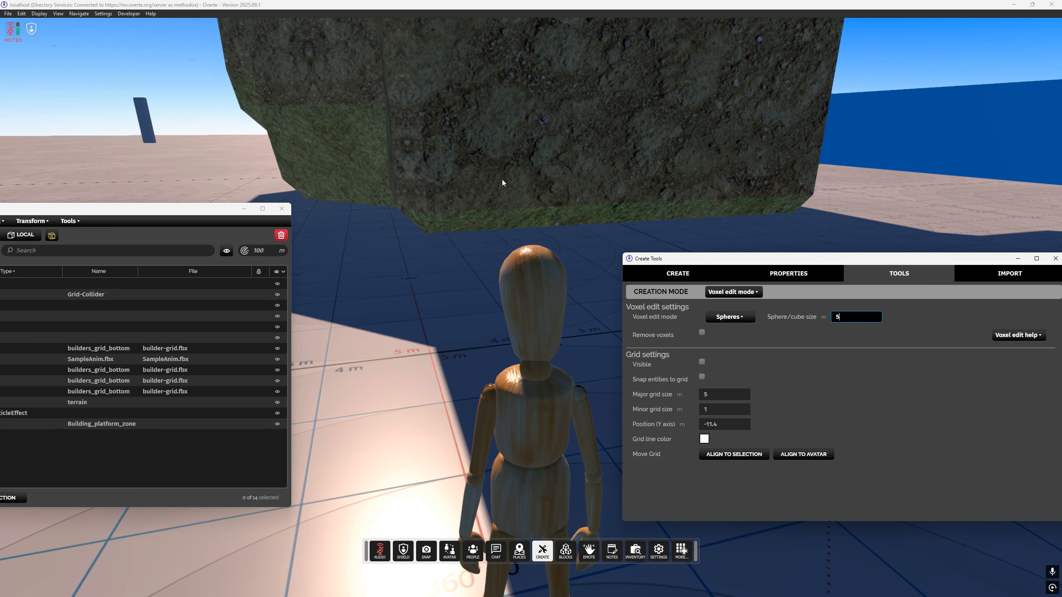
middle_click(523, 178)
Set the sphere size to 1 m and dig a passage into the terrain's base while walking forward.
left_click(853, 321)
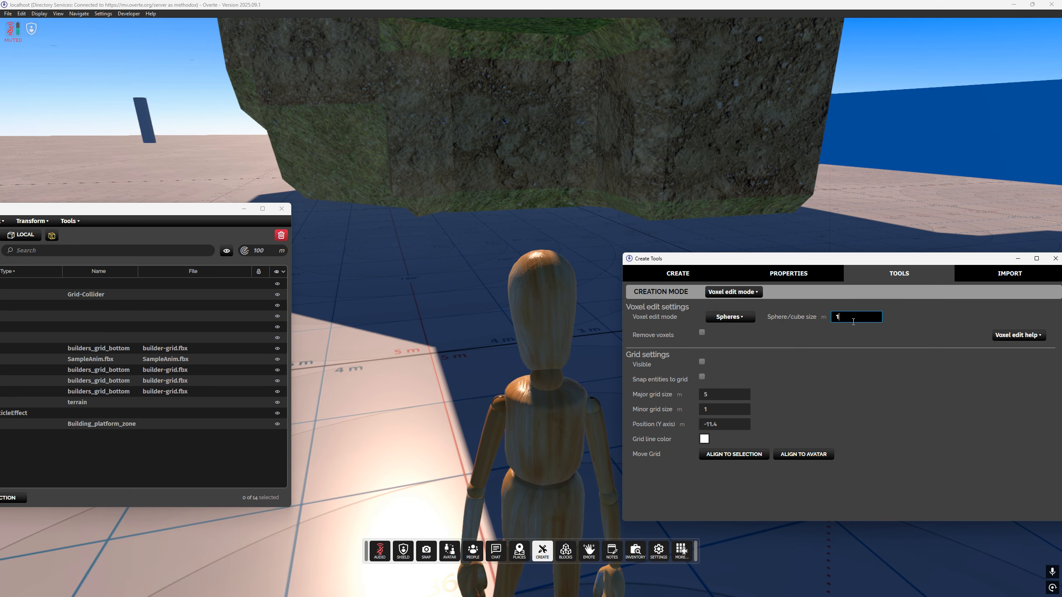
key("w")
middle_click(504, 164)
middle_click(501, 180)
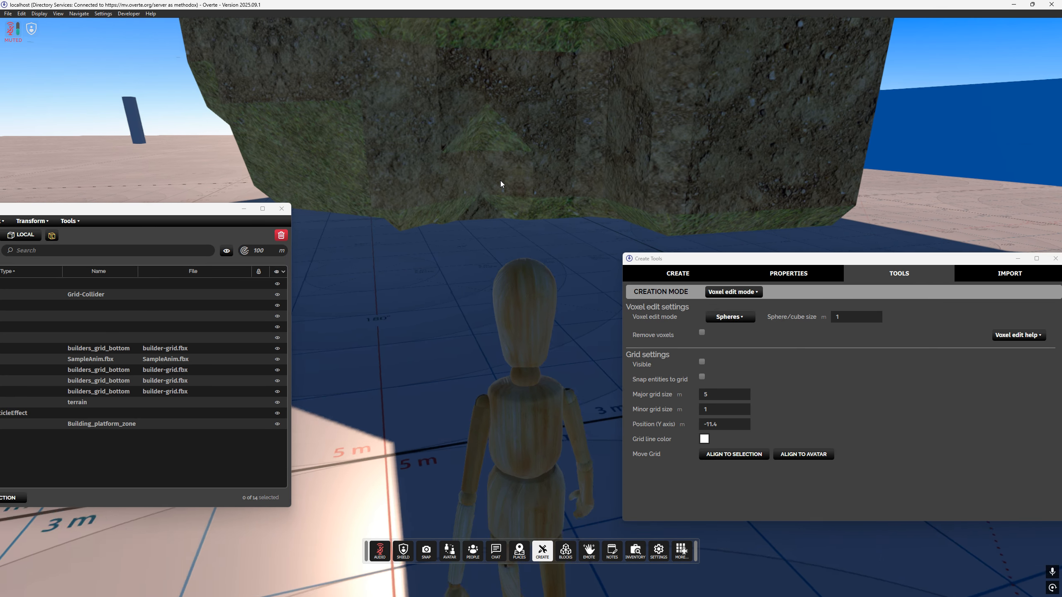
middle_click(492, 172)
middle_click(504, 186)
key("w")
middle_click(502, 212)
middle_click(499, 227)
middle_click(488, 197)
middle_click(545, 240)
key("w")
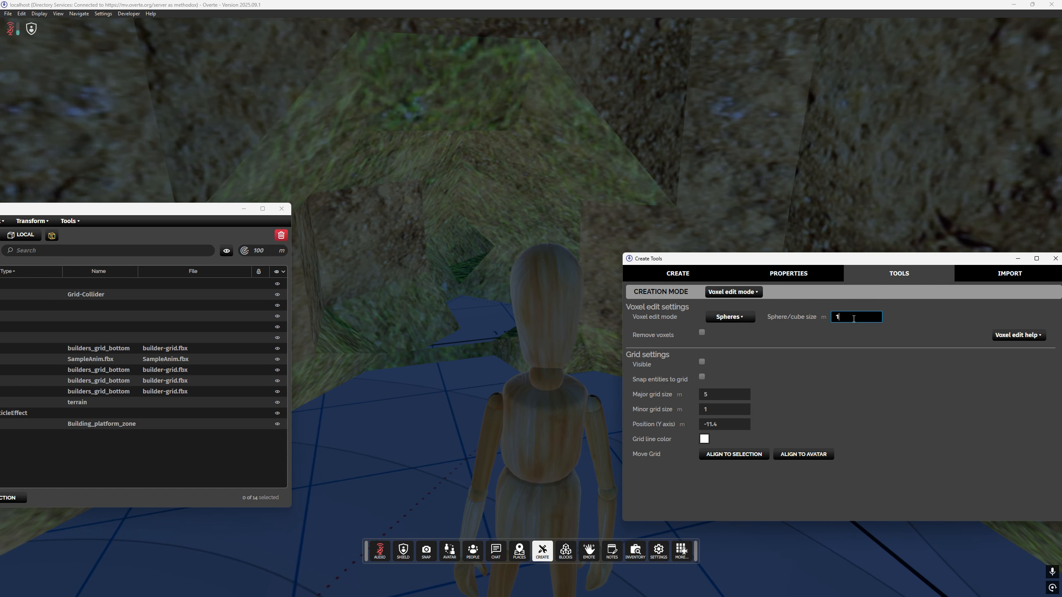
Set the sphere size to 3 m, carve the tunnel through to the far side, and walk out to look back at it.
middle_click(508, 206)
middle_click(522, 269)
middle_click(476, 267)
key("w")
middle_click(467, 195)
key("w")
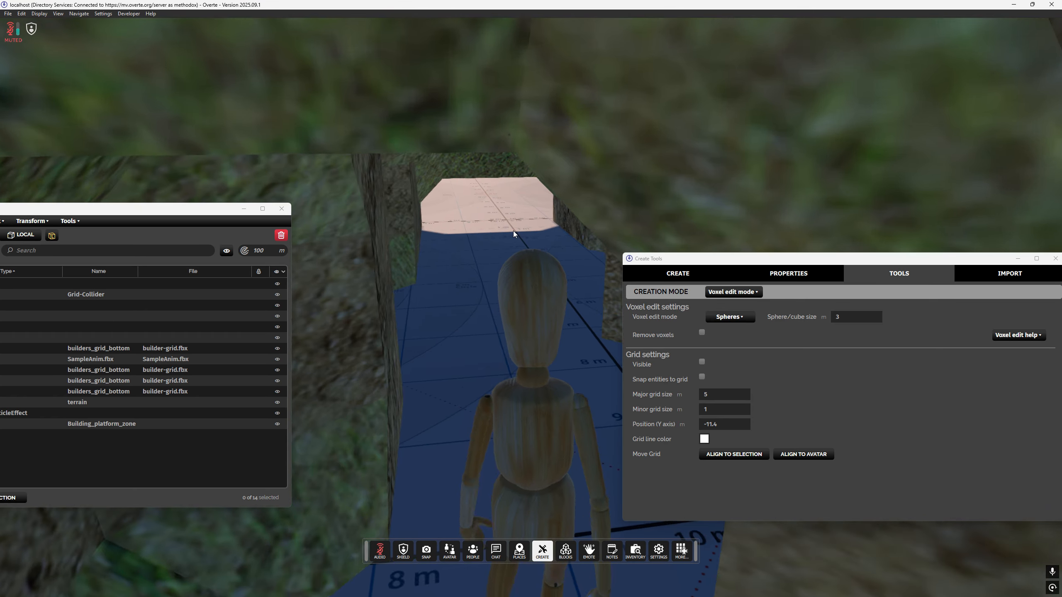
key("w")
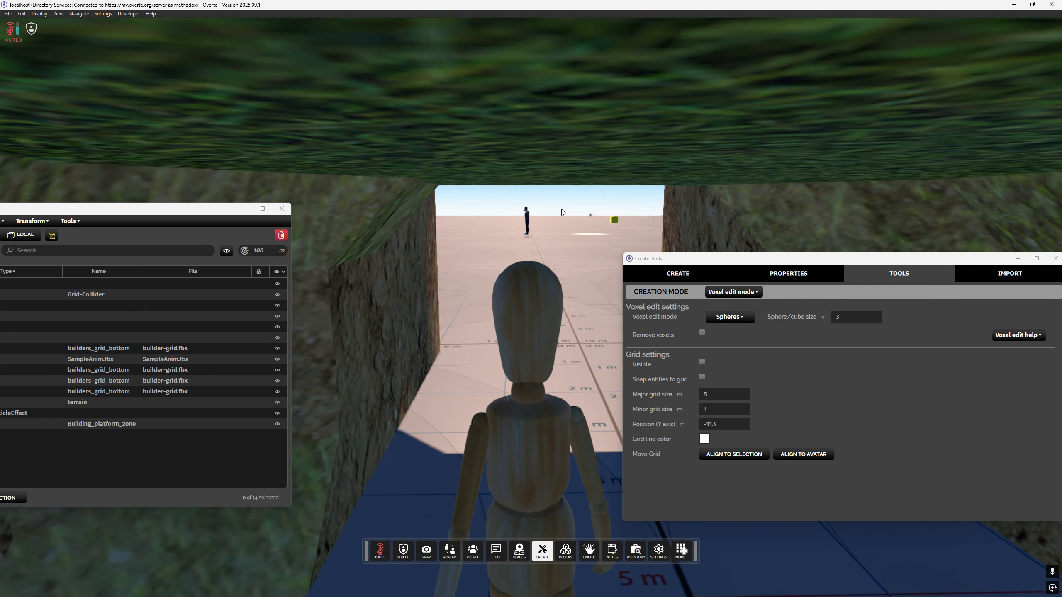
key("w")
right_click_drag(509, 269, 747, 236)
key("s")
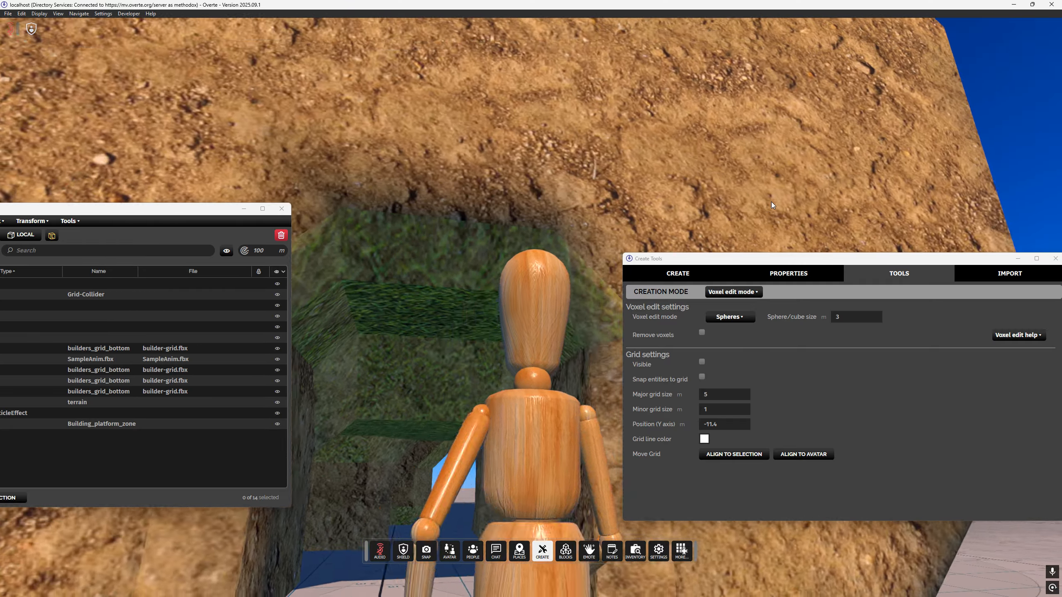
key("s")
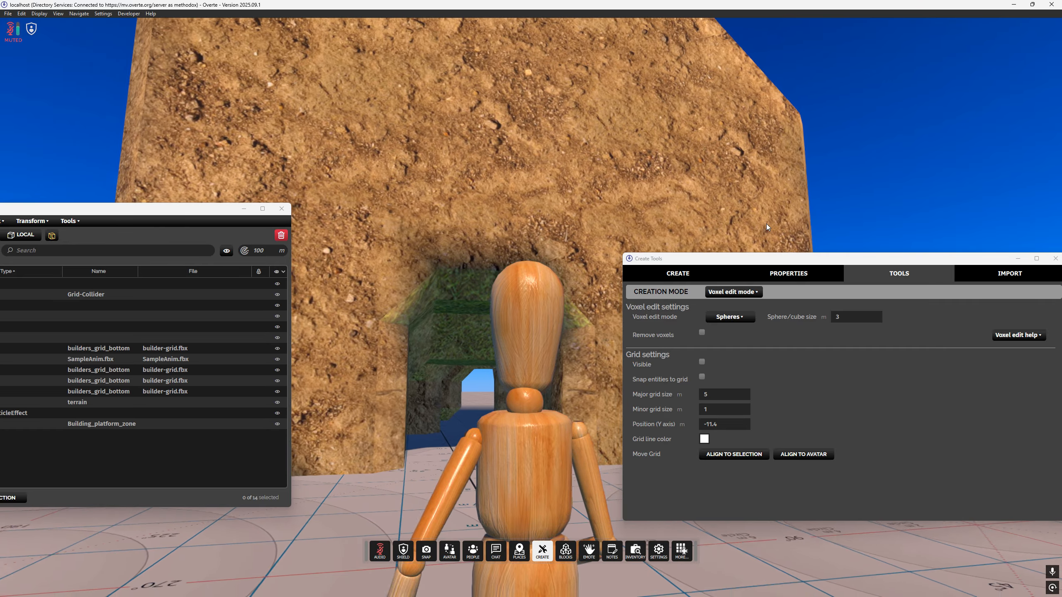
Show the entity properties and reposition the Create Tools and Entity List windows so both are fully in view.
left_click(725, 279)
left_click(783, 269)
left_click_drag(783, 259, 736, 241)
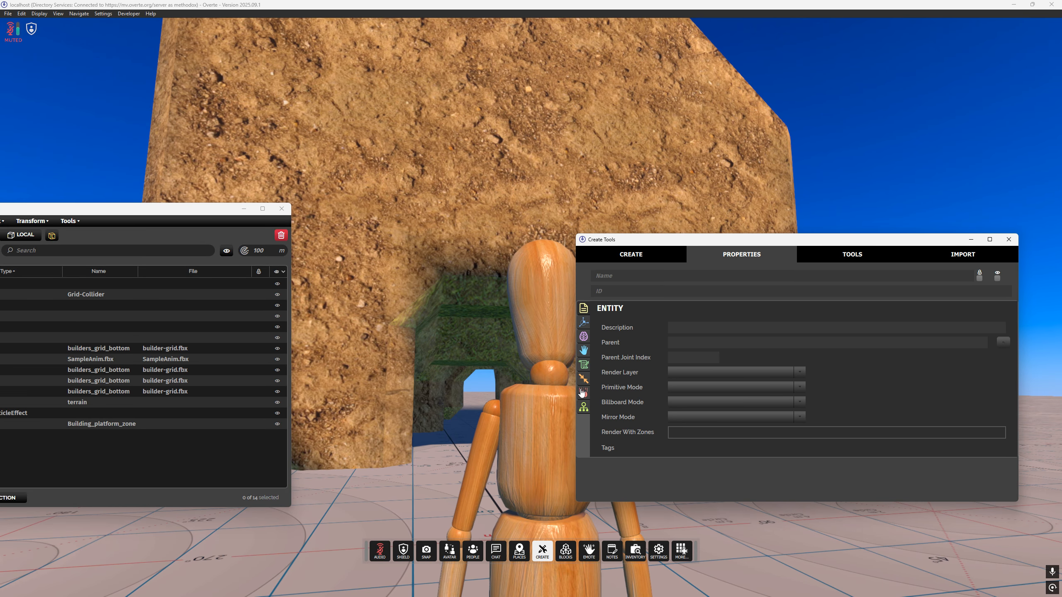
left_click(583, 323)
left_click_drag(180, 204, 299, 222)
Set the creation mode back to Object mode, select the terrain entity and show its PolyVox properties.
left_click(831, 255)
left_click(680, 279)
left_click(688, 288)
left_click(704, 254)
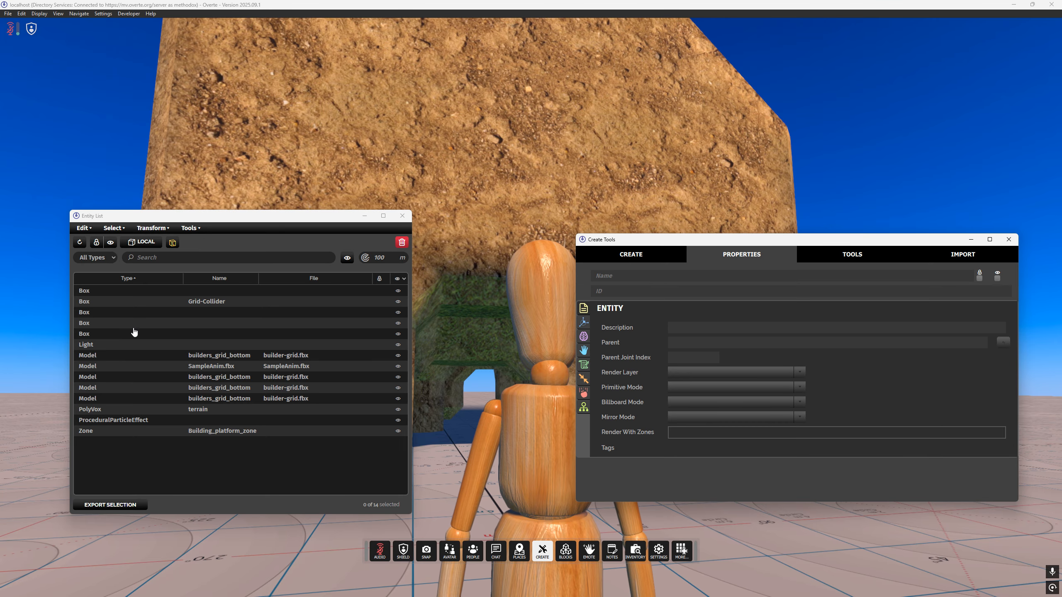
left_click(104, 411)
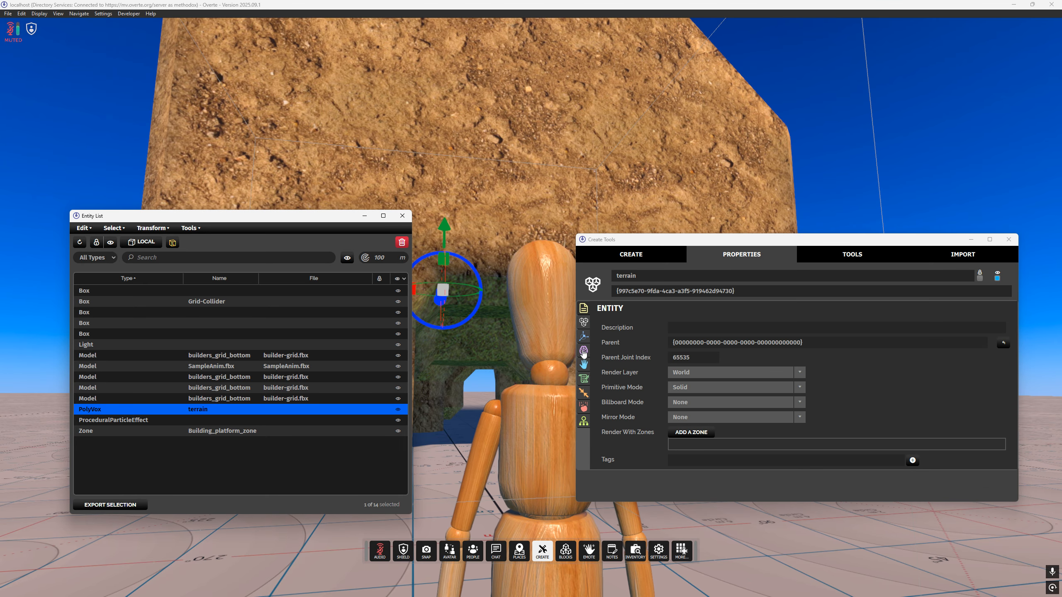
left_click(586, 327)
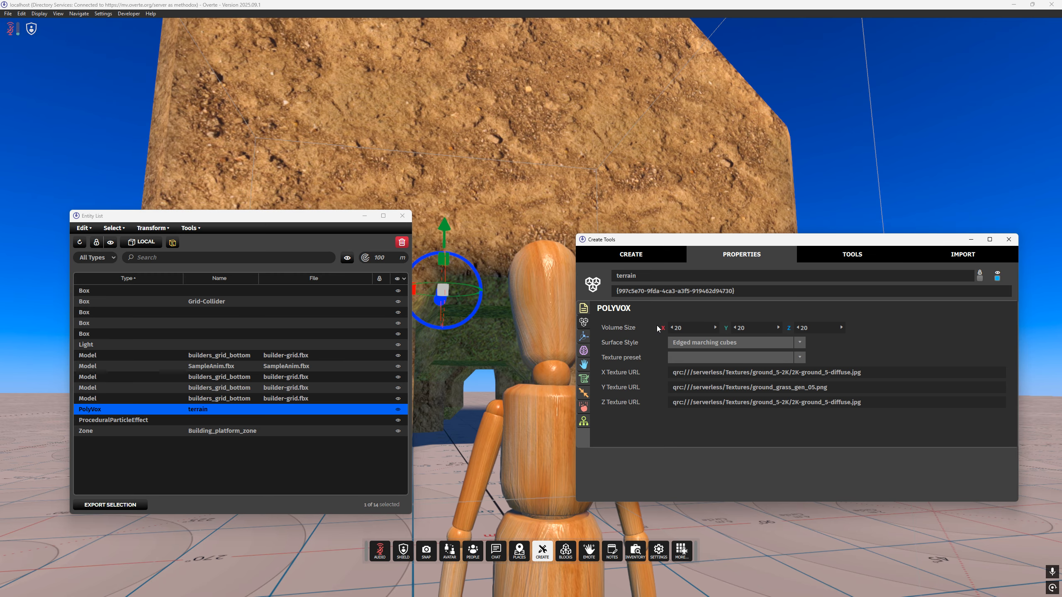
Move the Entity List and Create Tools windows apart and review the terrain's property sections, including Grab and Equip and Child Entities, ending at PolyVox.
left_click_drag(317, 219, 266, 227)
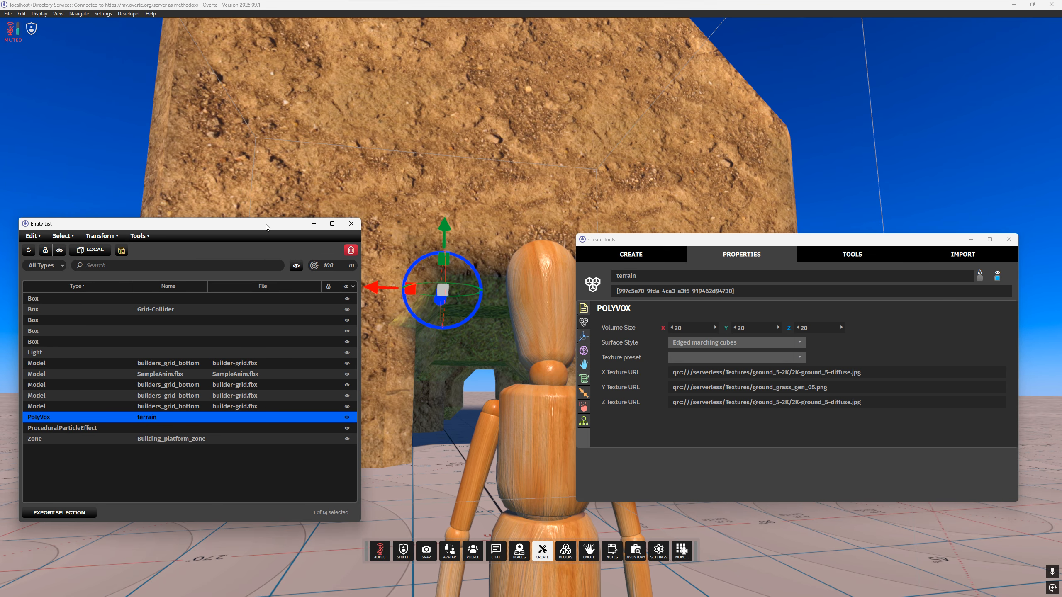
left_click_drag(690, 235, 748, 222)
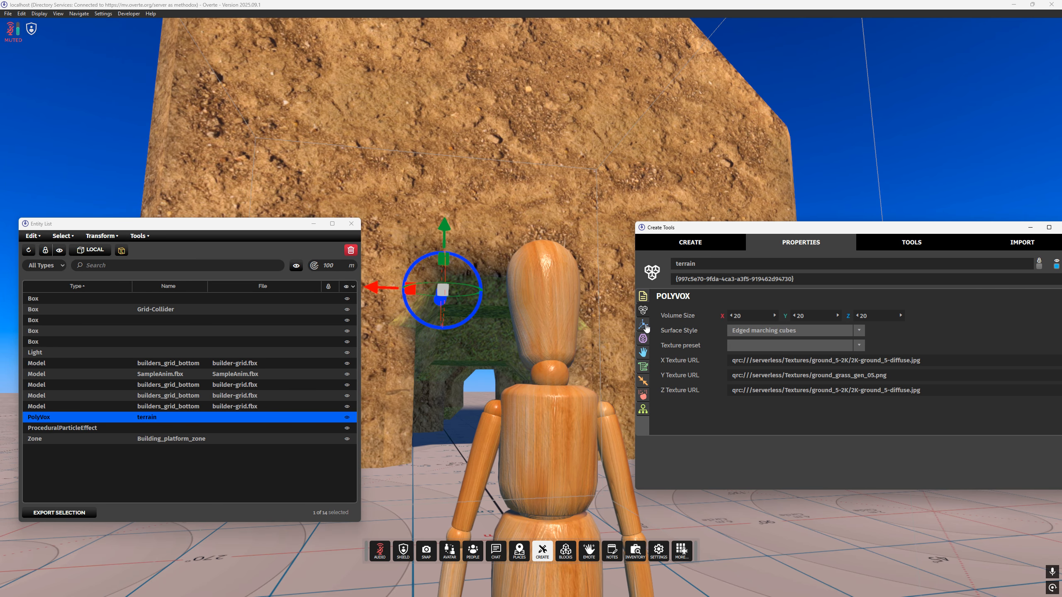
left_click(644, 325)
left_click(643, 354)
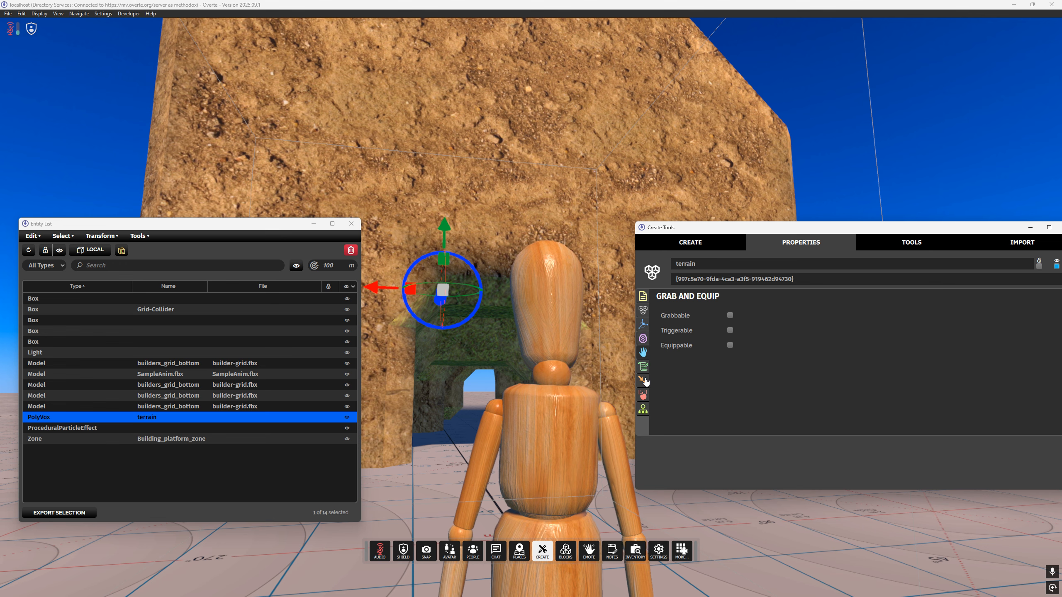
left_click(643, 413)
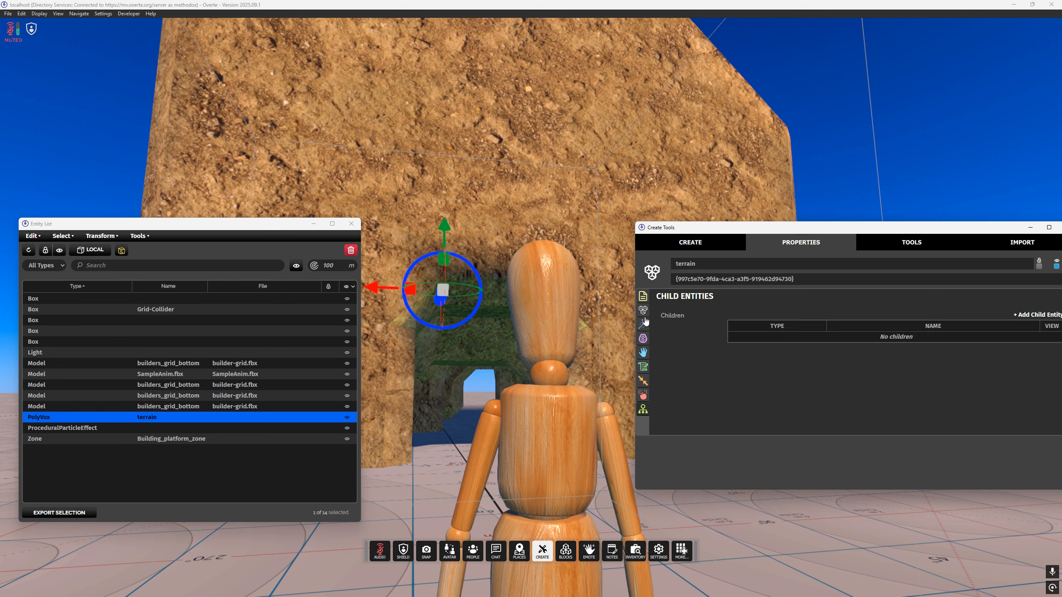
left_click(643, 298)
left_click(643, 312)
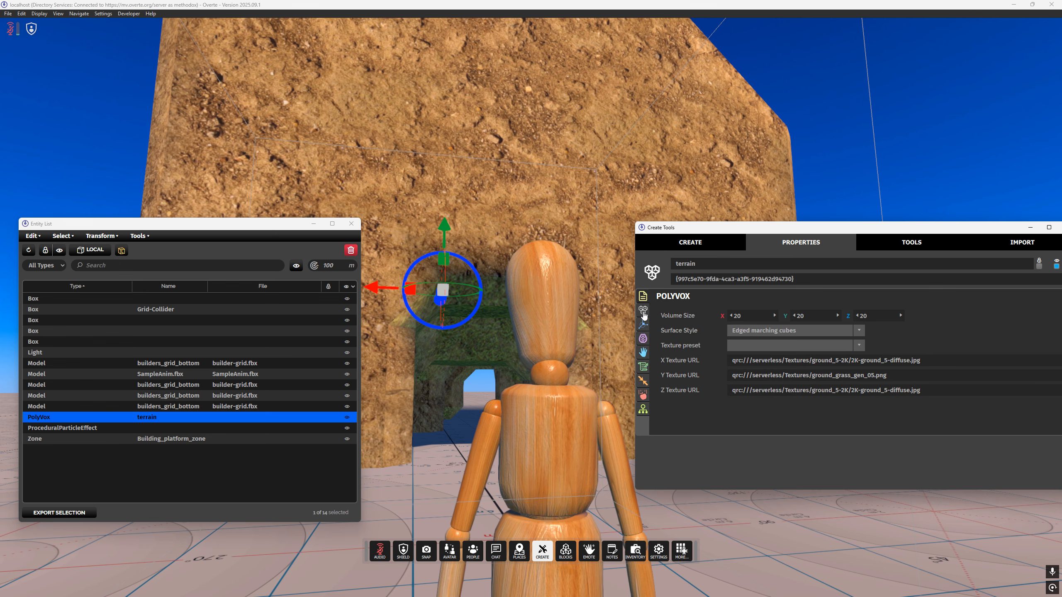
Try the Cubic and Marching cubes surface styles on the terrain and return it to Edged marching cubes.
left_click(772, 333)
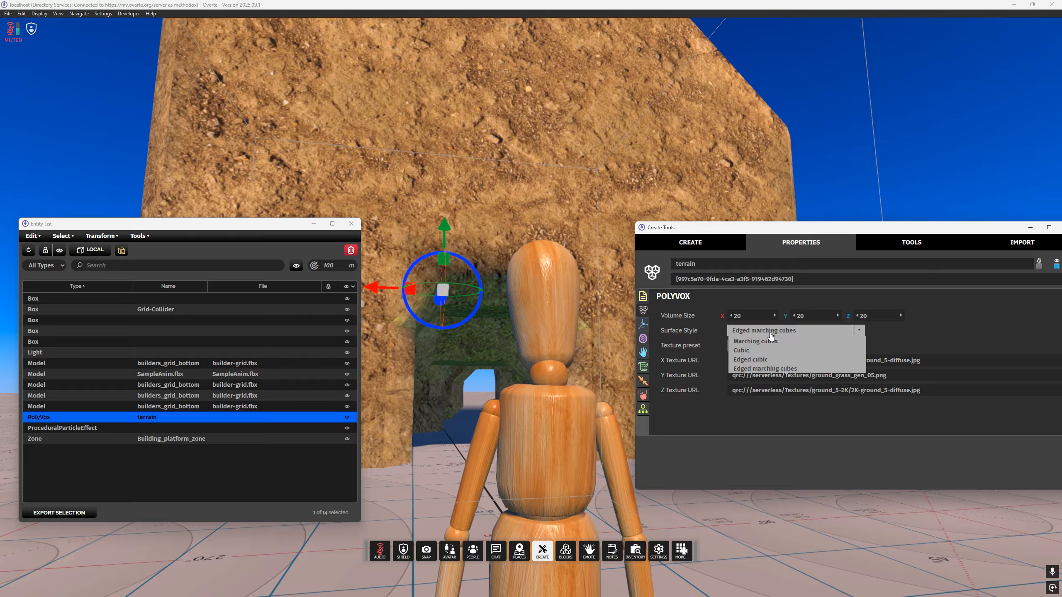
left_click(771, 352)
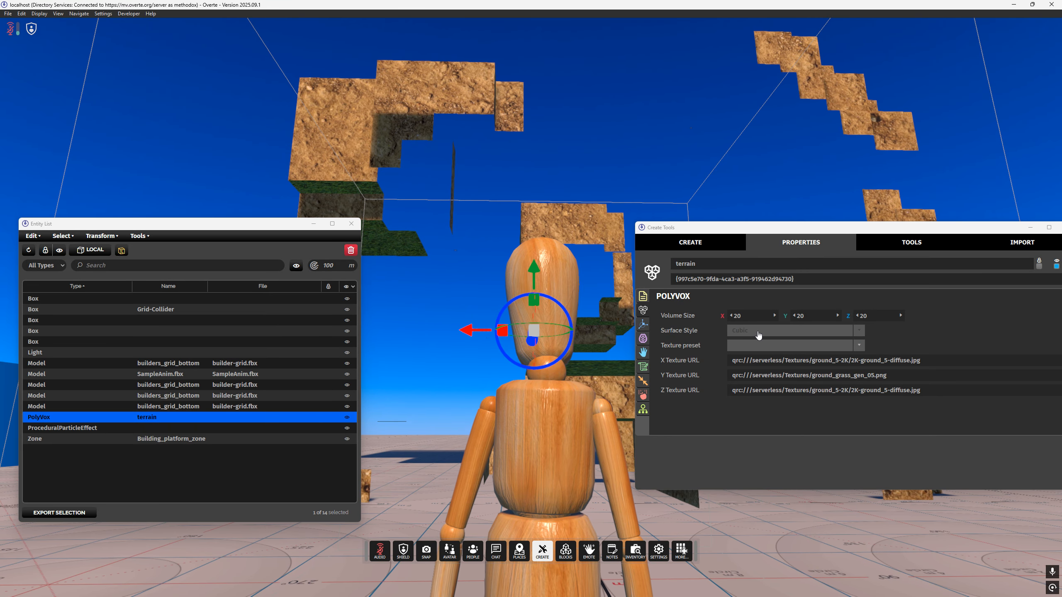
left_click(773, 331)
left_click(757, 339)
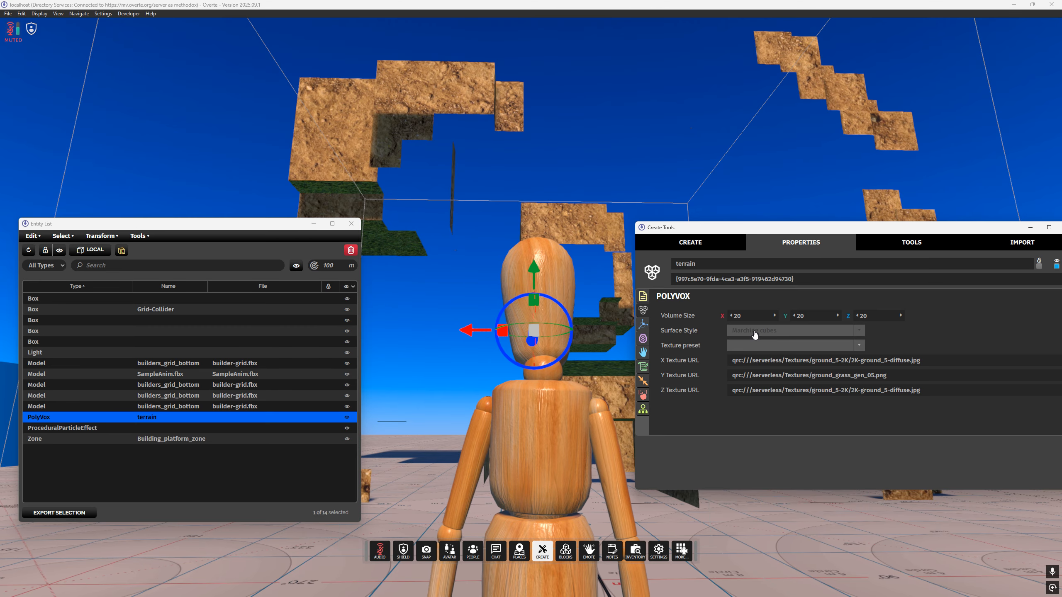
left_click(754, 333)
left_click(773, 368)
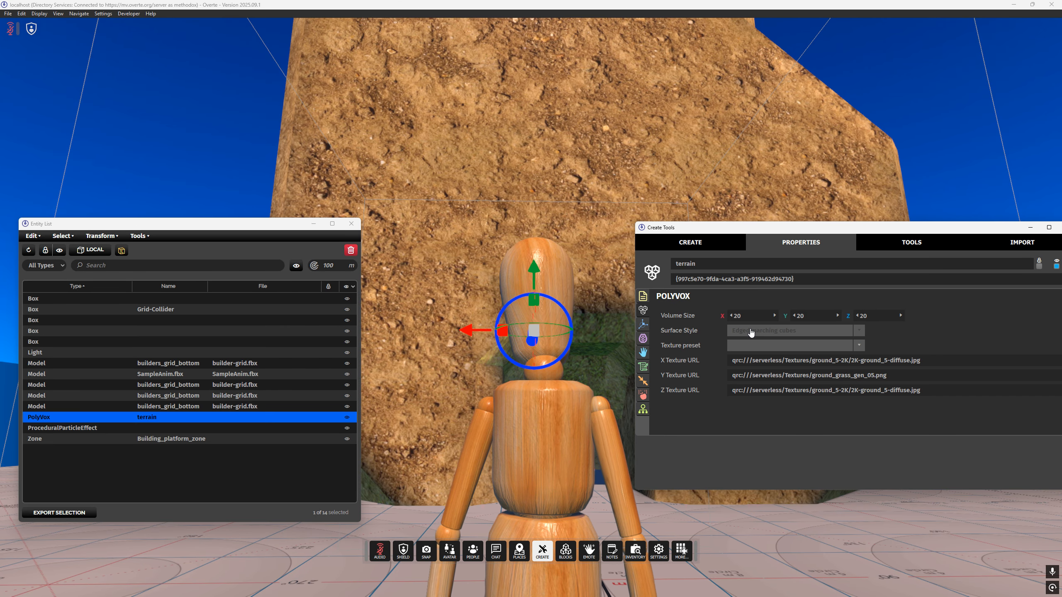
left_click(748, 330)
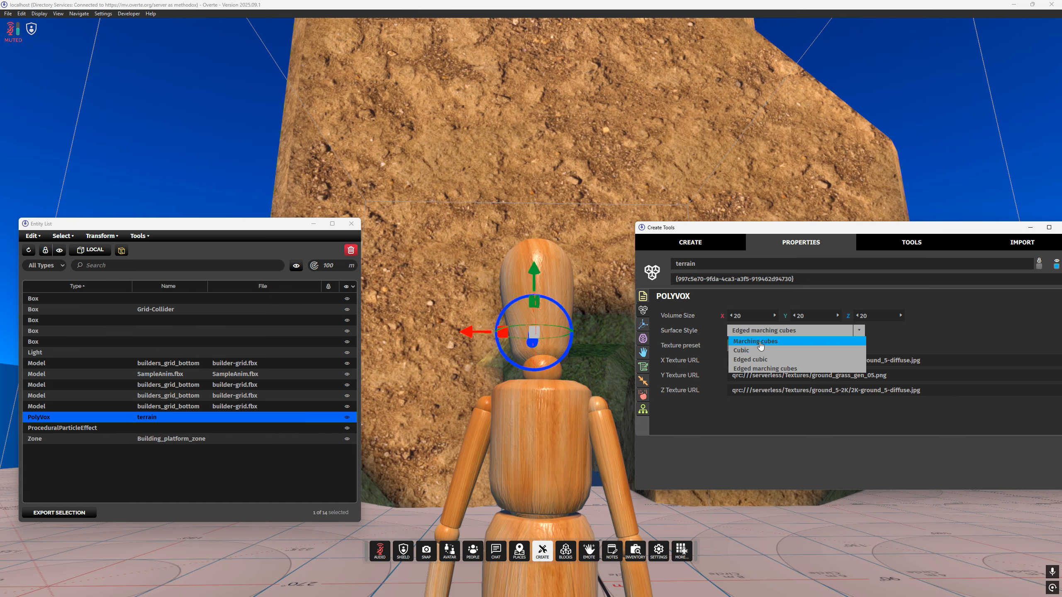
left_click(698, 329)
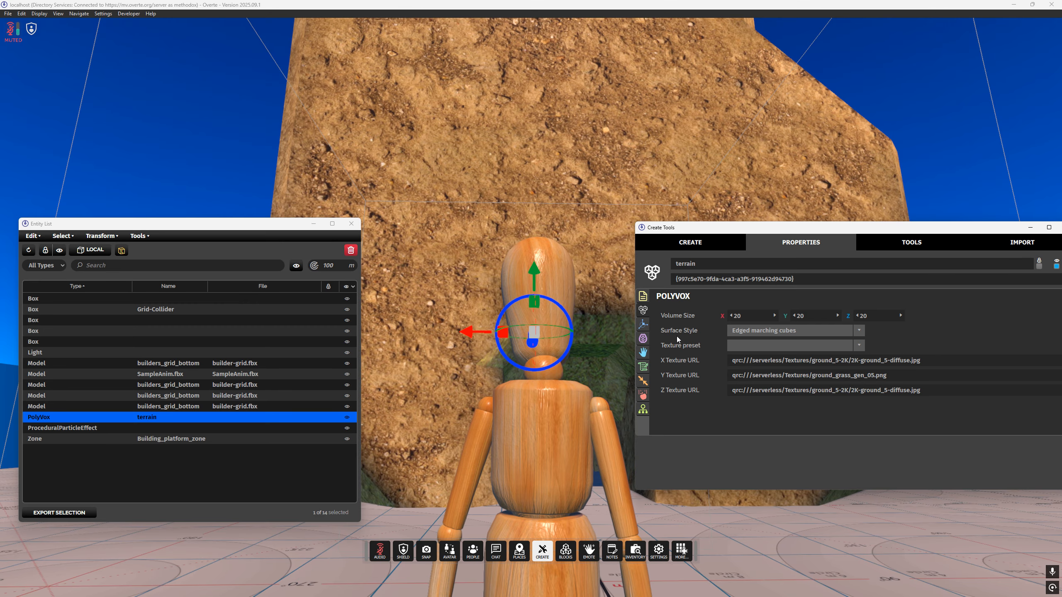
Preview the Bricks, Stone and Concrete texture presets on the terrain and finish with Grass + ground.
left_click(738, 348)
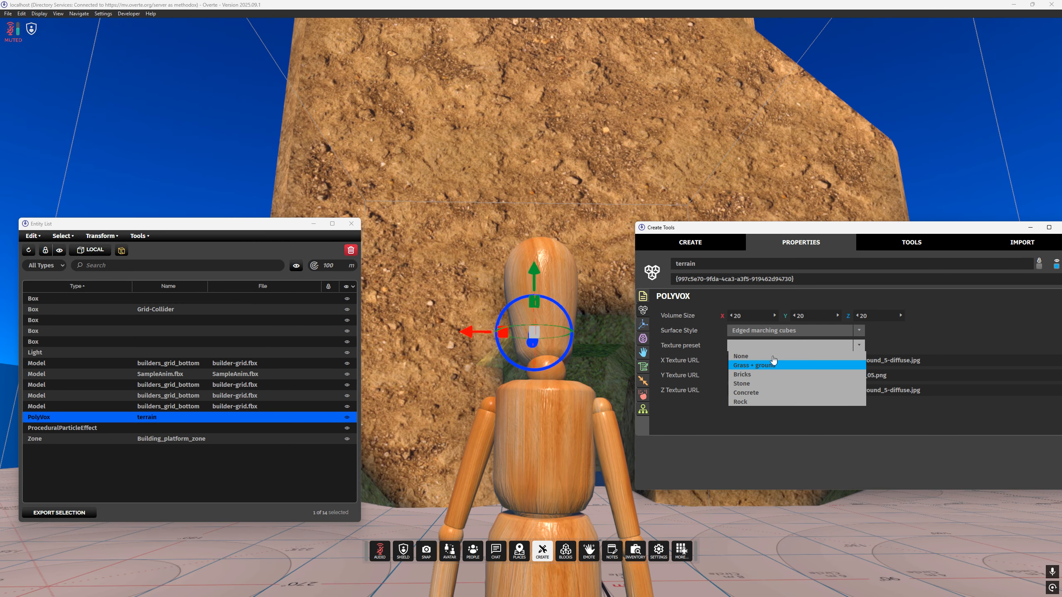
left_click(768, 378)
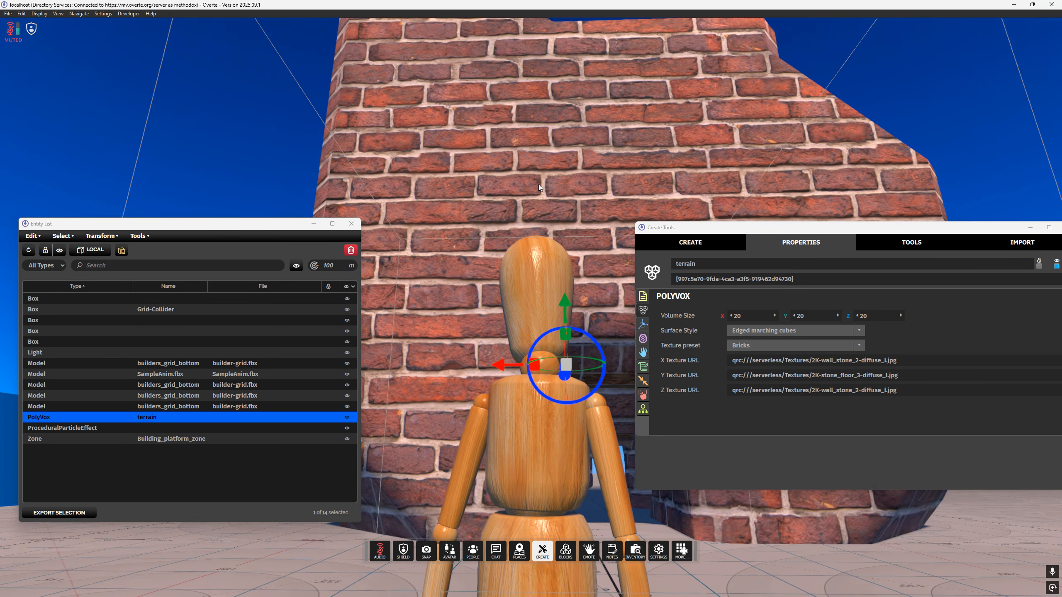
left_click(758, 346)
left_click(762, 384)
left_click(747, 348)
left_click(758, 393)
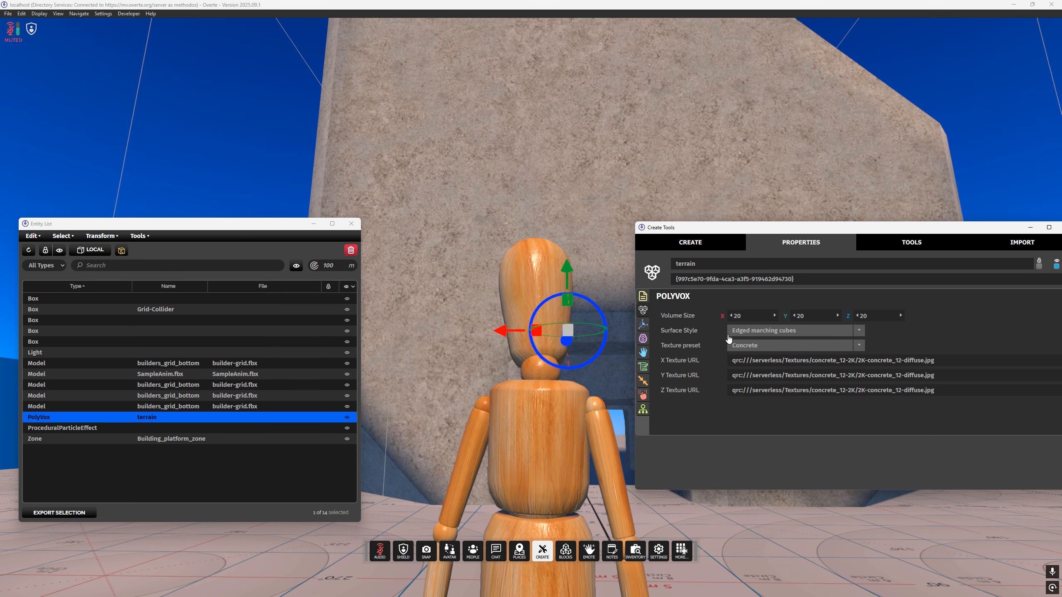
left_click(740, 345)
left_click(769, 365)
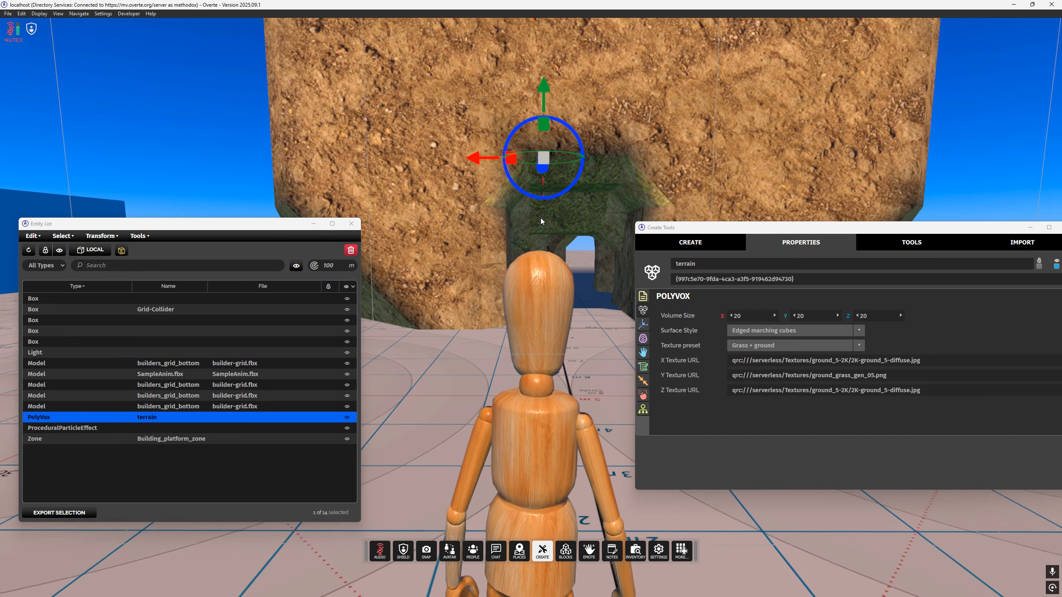
Reposition both tool windows to clear the view of the terrain and walk the avatar up to the tunnel entrance.
left_click_drag(786, 230, 811, 325)
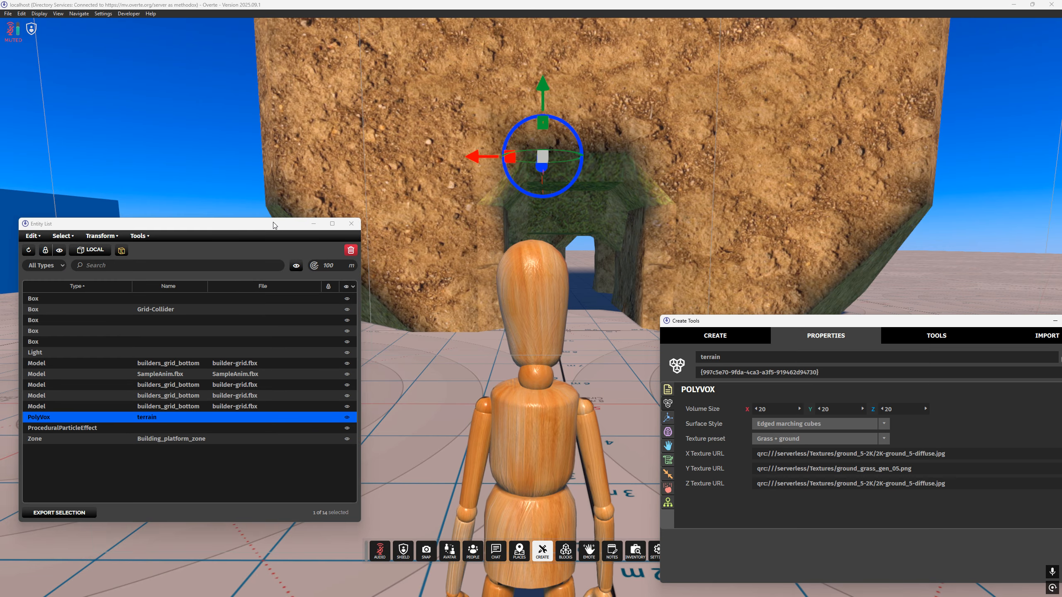
left_click_drag(273, 222, 252, 240)
right_click_drag(539, 253, 608, 257)
key("w")
key("w")
key("w")
key("s")
key("s")
left_click_drag(755, 322, 728, 302)
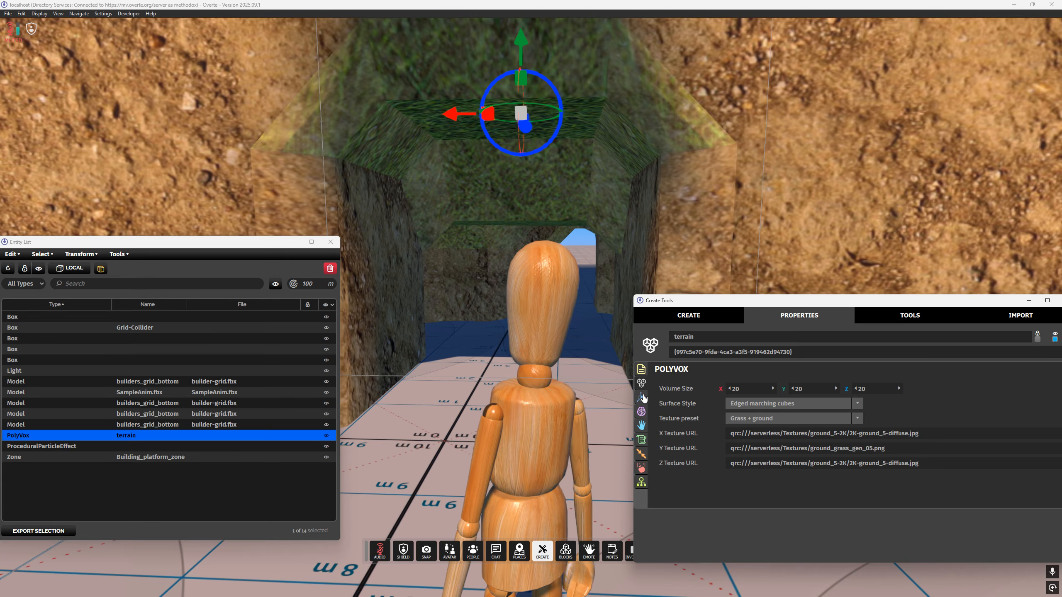
Enable Collides in the terrain's collision properties and walk the avatar around the tunnel entrance to test it.
left_click(642, 413)
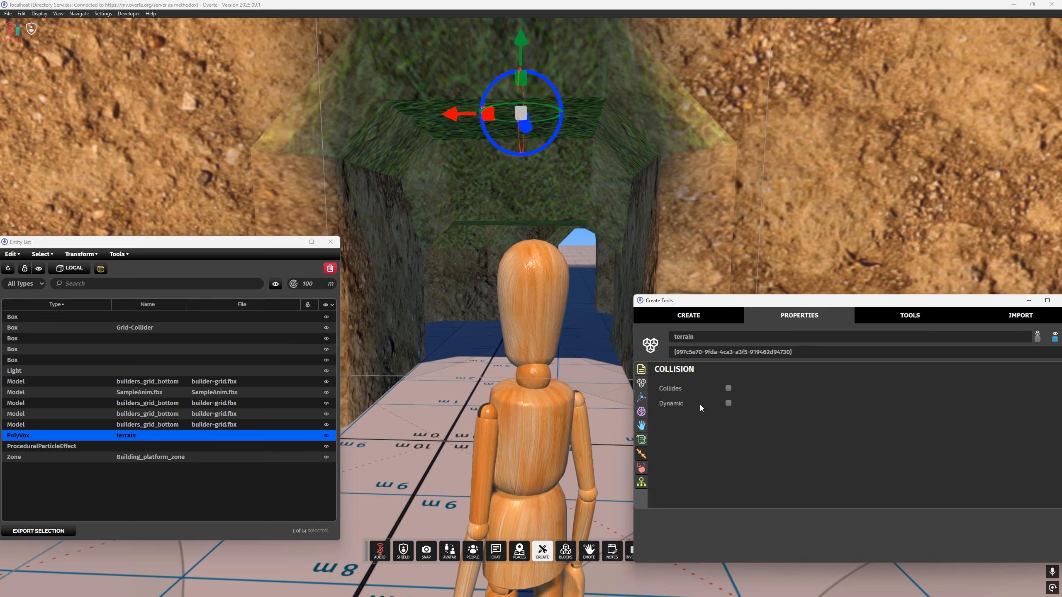
right_click_drag(536, 312, 451, 267)
key("w")
key("s")
key("a")
Close the Entity List and show the entity types available for creation, with the Create Tools window moved clear of the avatar.
left_click(330, 242)
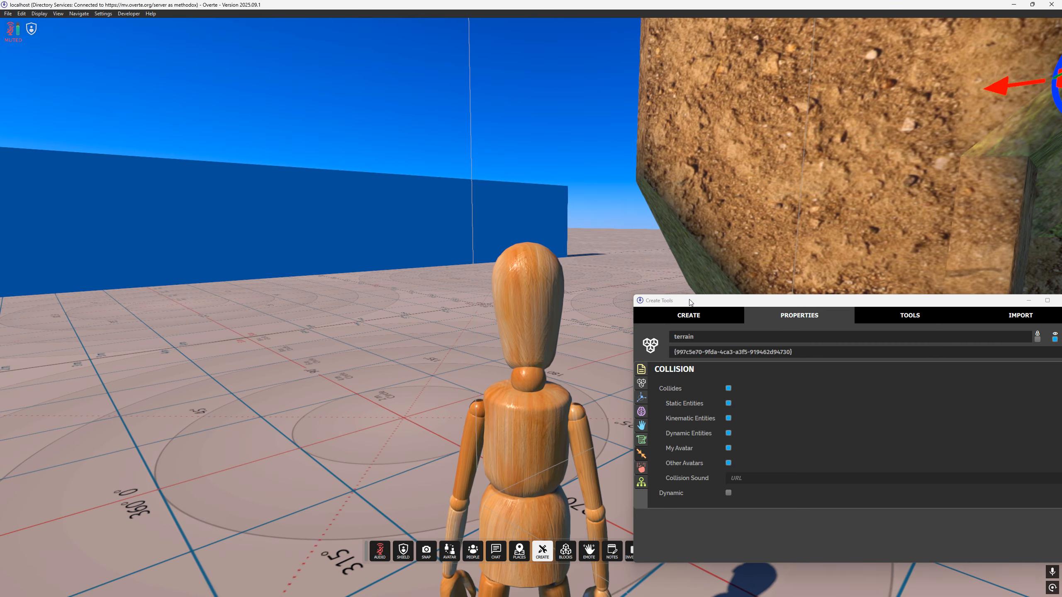
left_click_drag(703, 301, 390, 282)
left_click(398, 293)
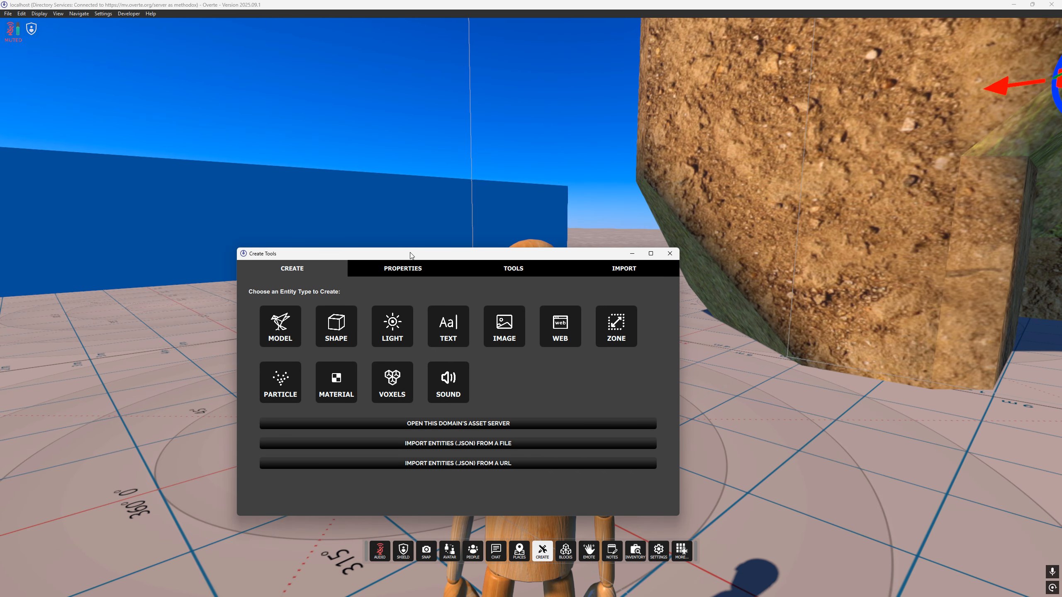
left_click_drag(368, 234, 632, 234)
Look around the world at the existing entities, moving the Create Tools window as needed to keep the entity types in view.
mouse_move(452, 213)
right_mouse_down()
mouse_move(287, 234)
mouse_move(404, 221)
mouse_move(340, 204)
right_mouse_up()
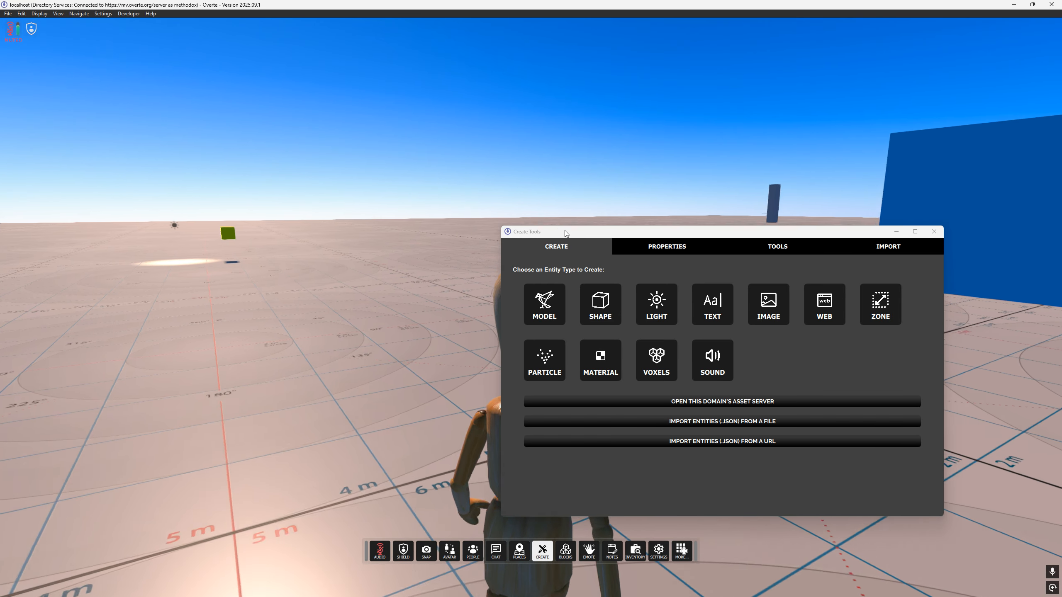
left_click_drag(564, 232, 662, 240)
right_click_drag(506, 273, 470, 269)
key("w")
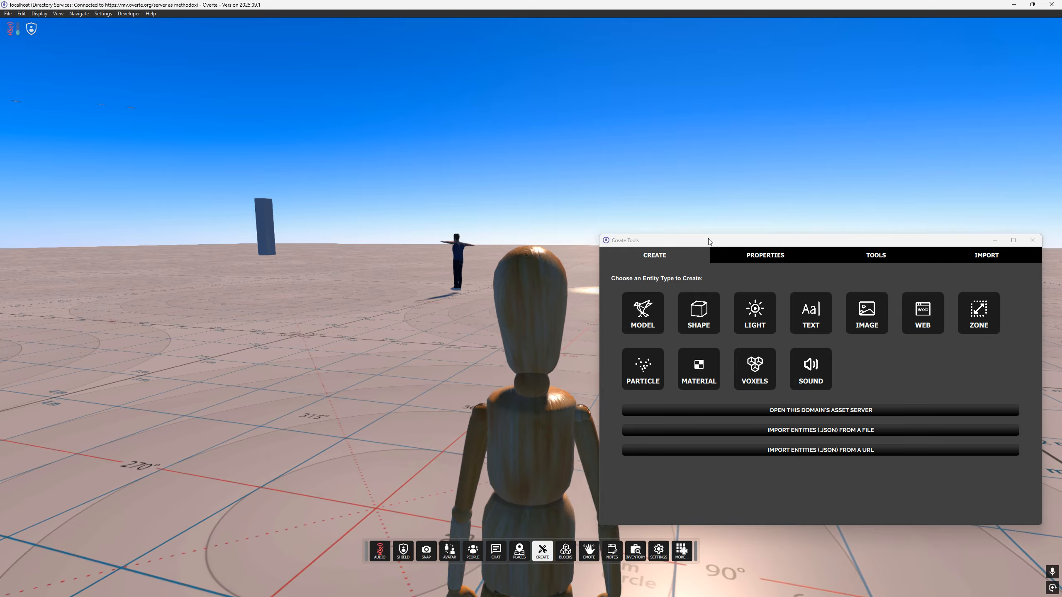
left_click_drag(733, 243, 684, 155)
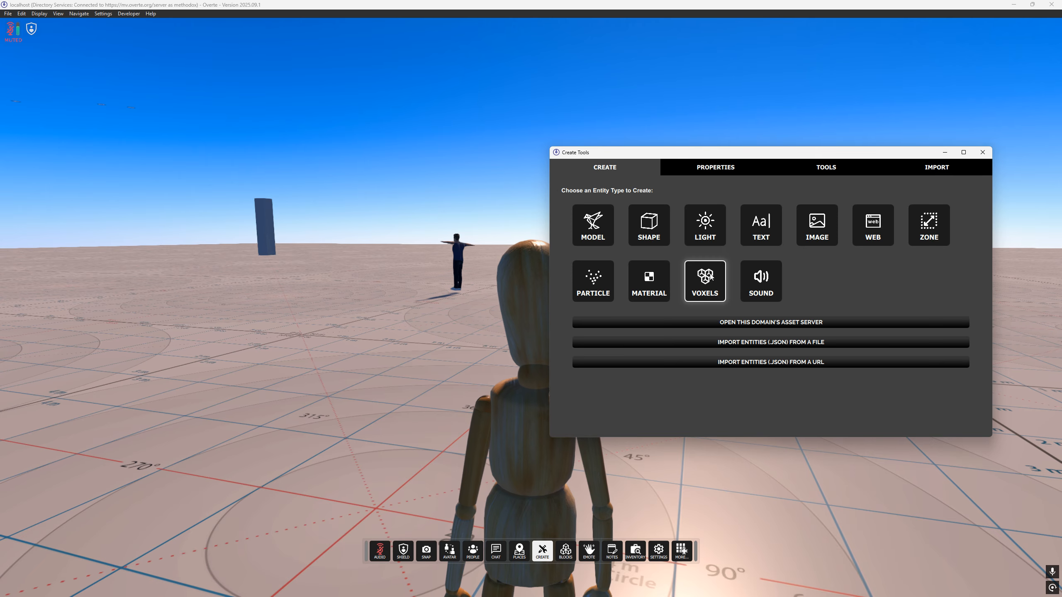
right_click_drag(518, 229, 605, 235)
right_click_drag(512, 224, 470, 223)
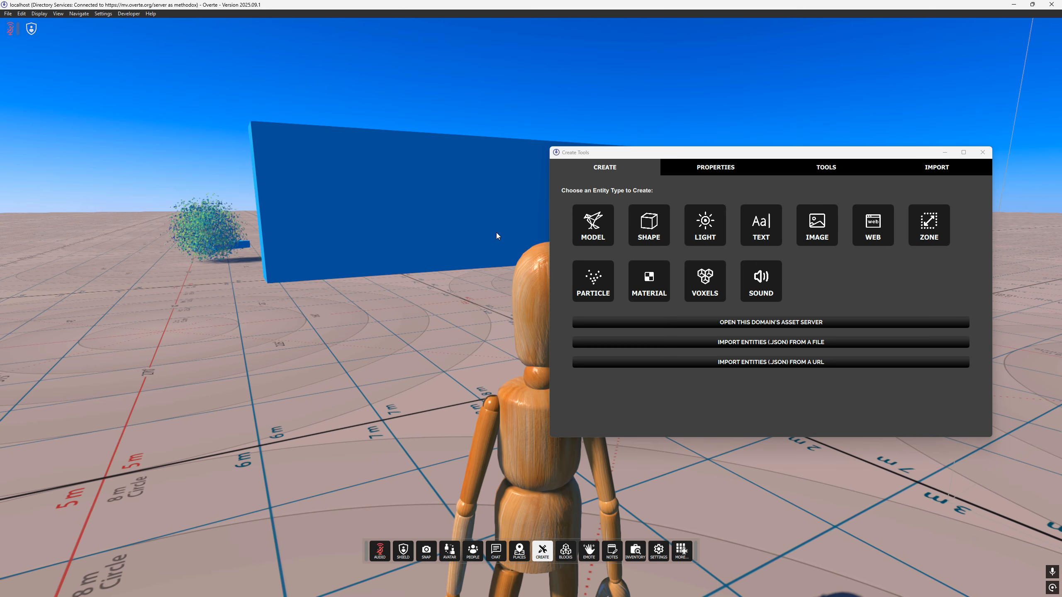
left_click_drag(869, 157, 747, 135)
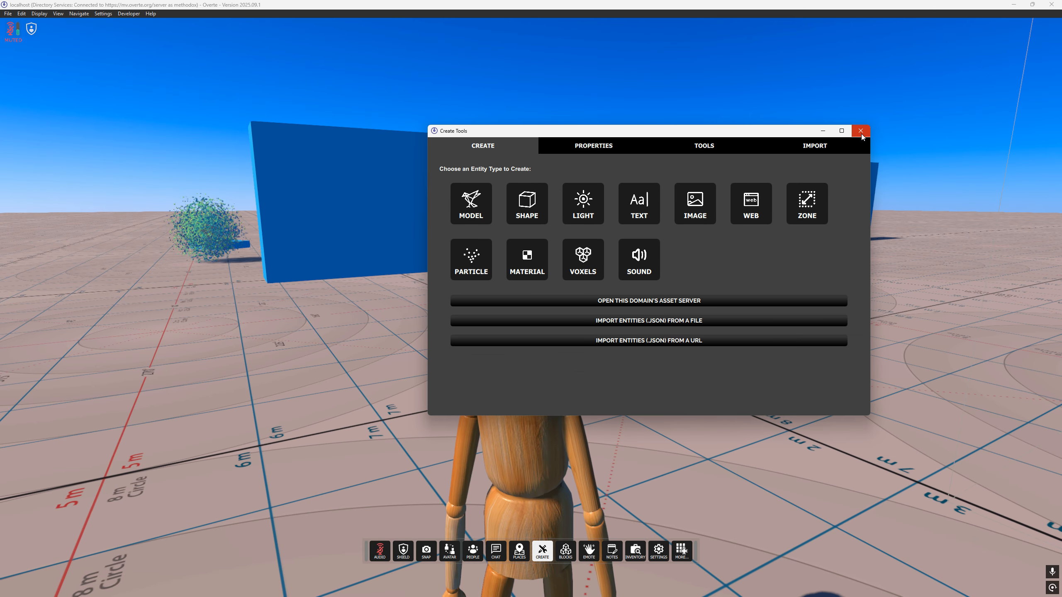